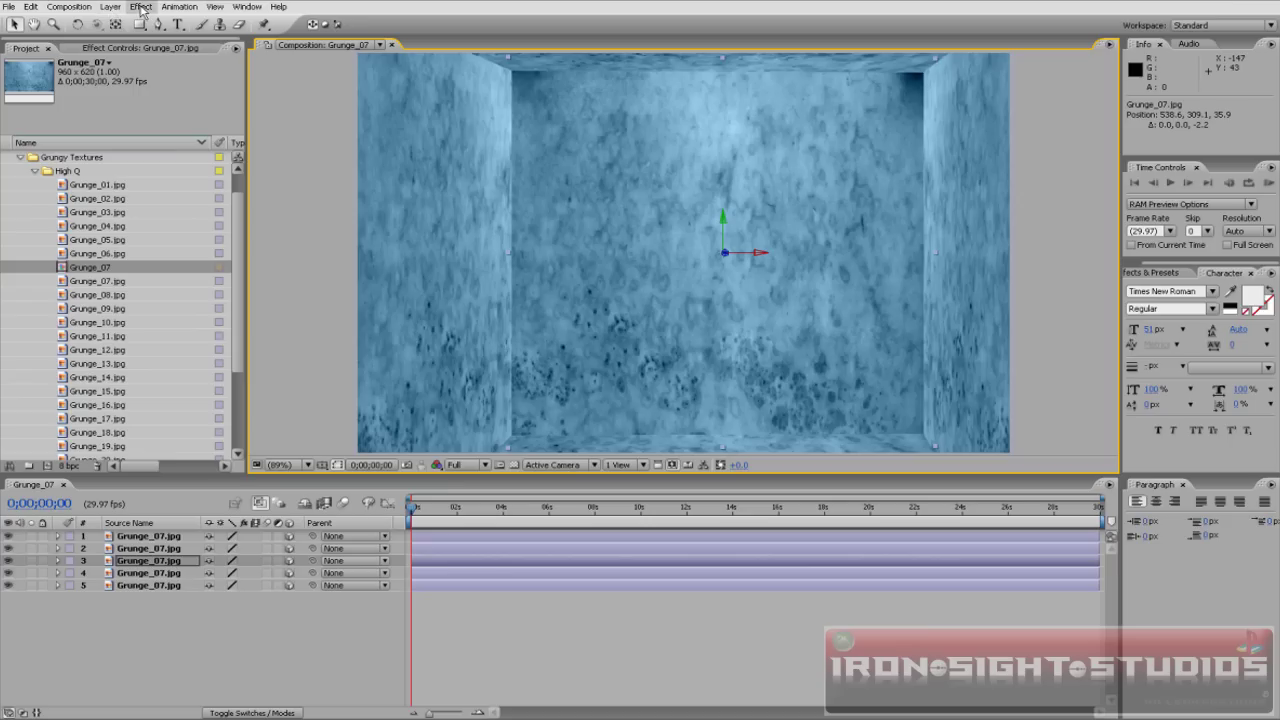
# Start a new camera layer for the grungy blue room from the Layer > New menu
pyautogui.click(141, 7)
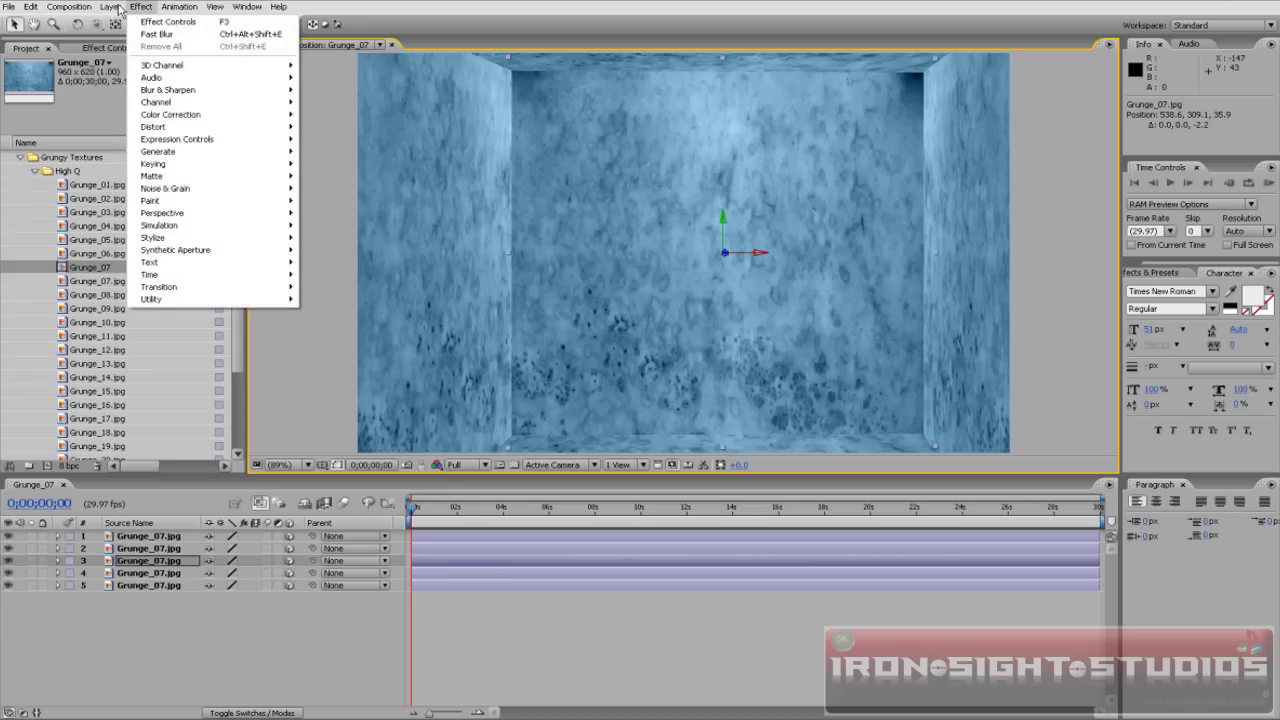
pyautogui.click(112, 8)
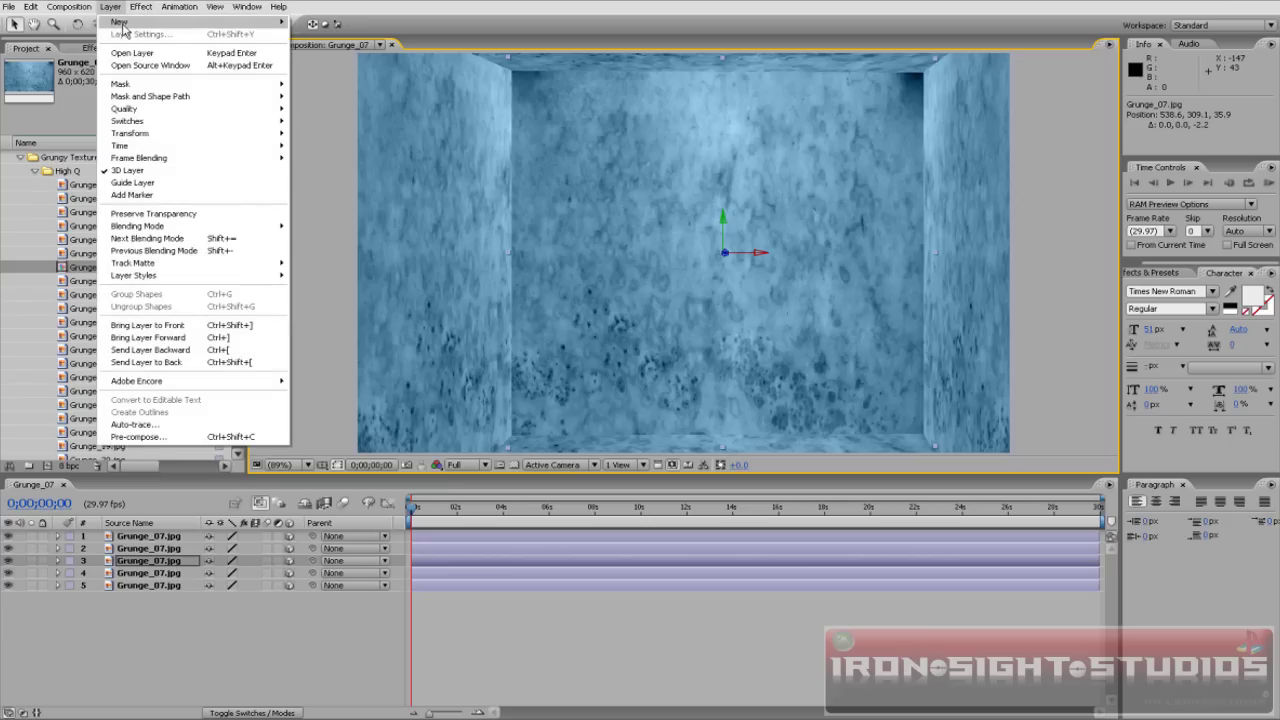
pyautogui.moveTo(123, 24)
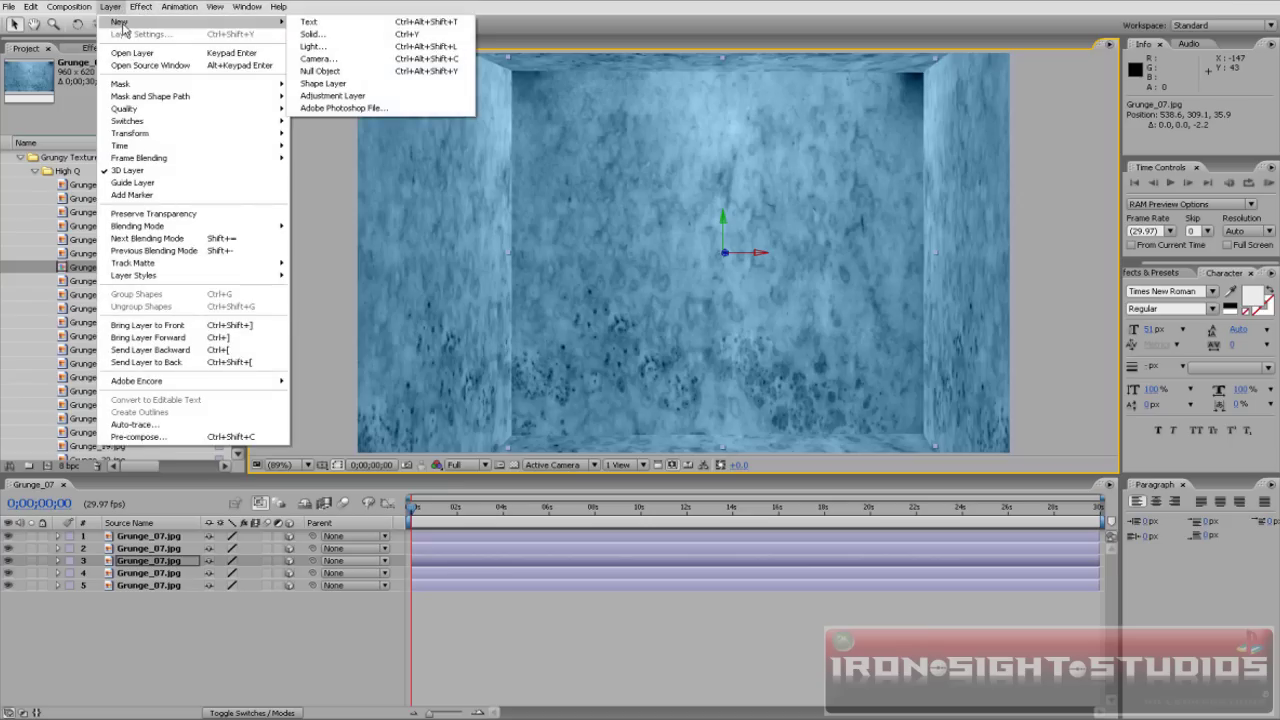
pyautogui.click(320, 59)
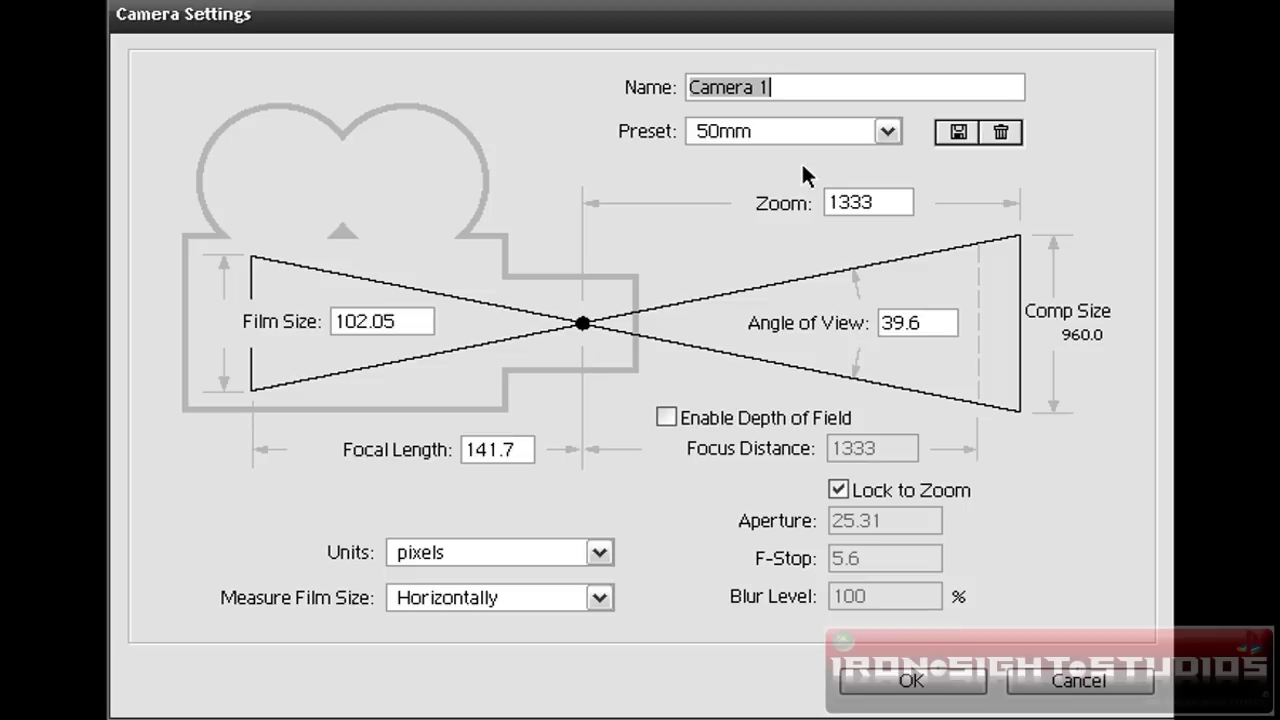
# Create Camera 1 using the 24mm lens preset
pyautogui.click(703, 179)
pyautogui.click(776, 141)
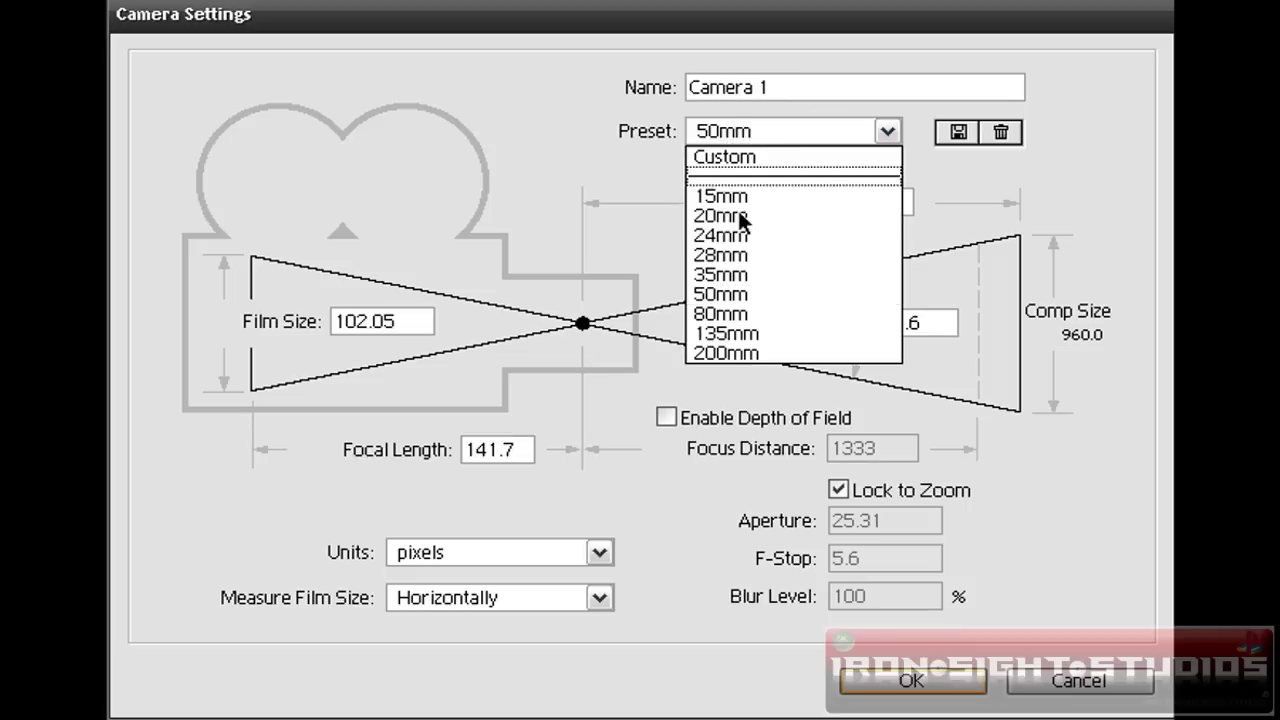
pyautogui.click(726, 155)
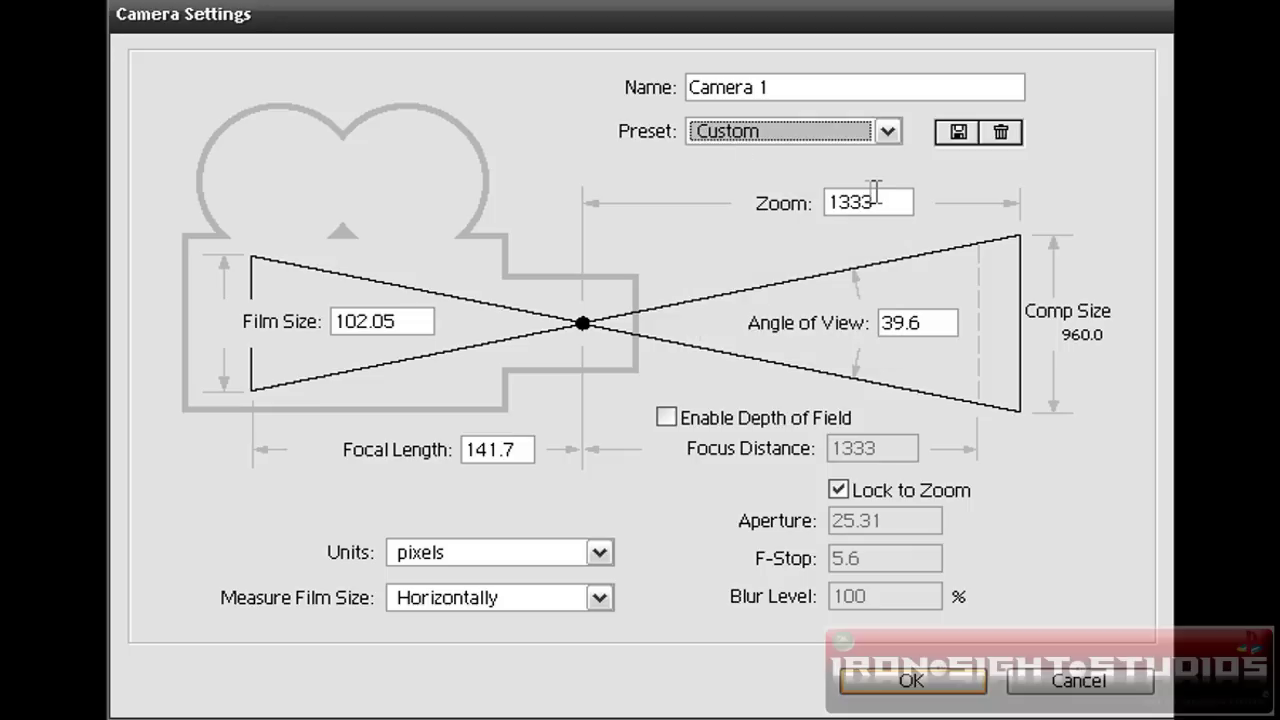
pyautogui.click(790, 128)
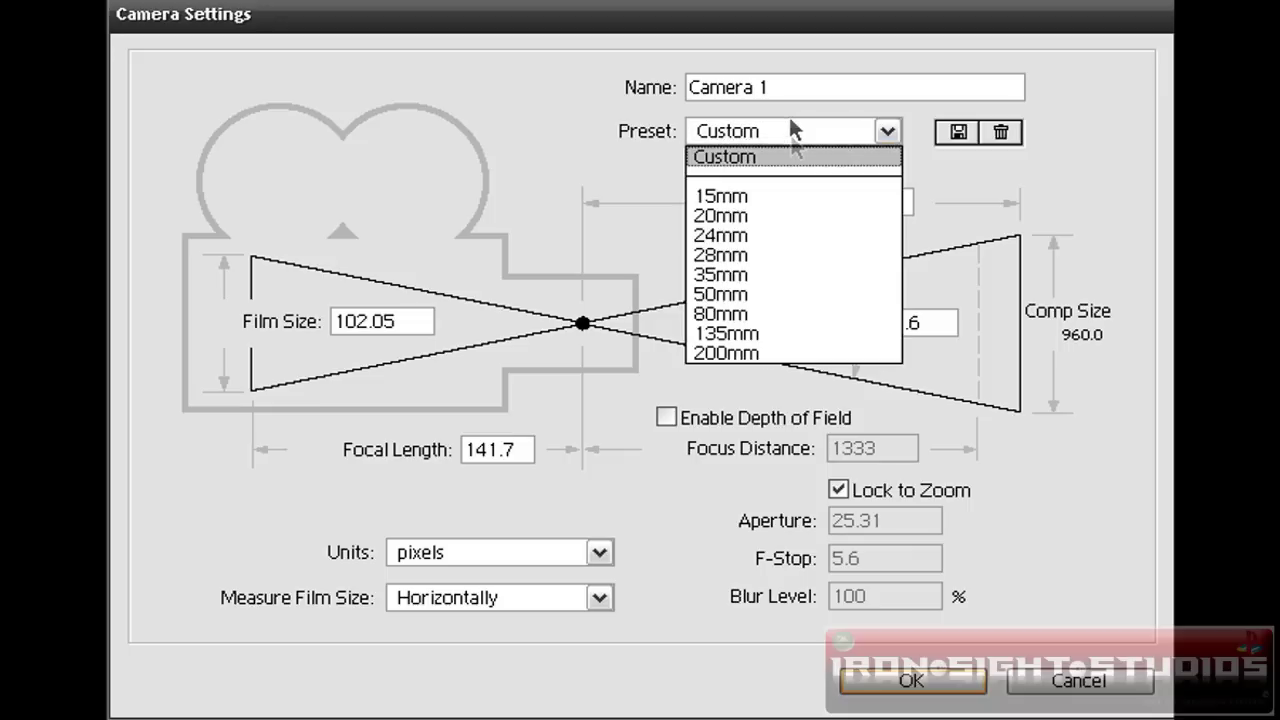
pyautogui.click(774, 235)
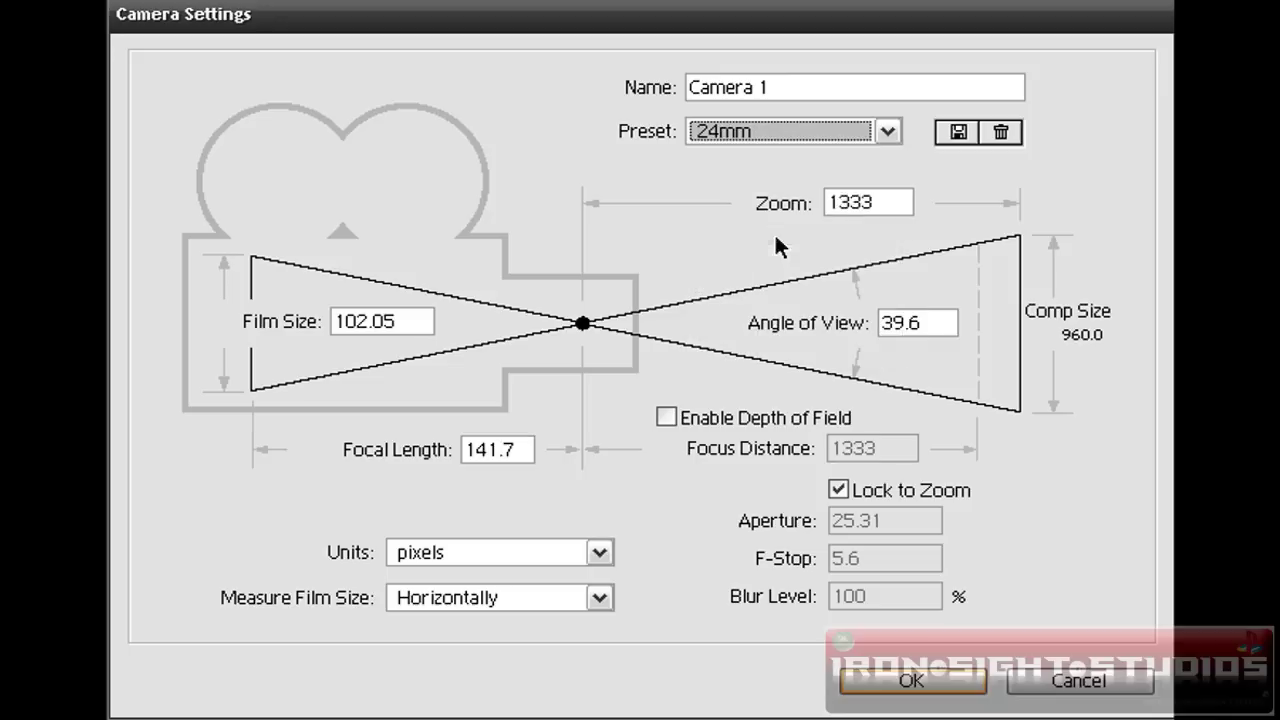
pyautogui.click(945, 686)
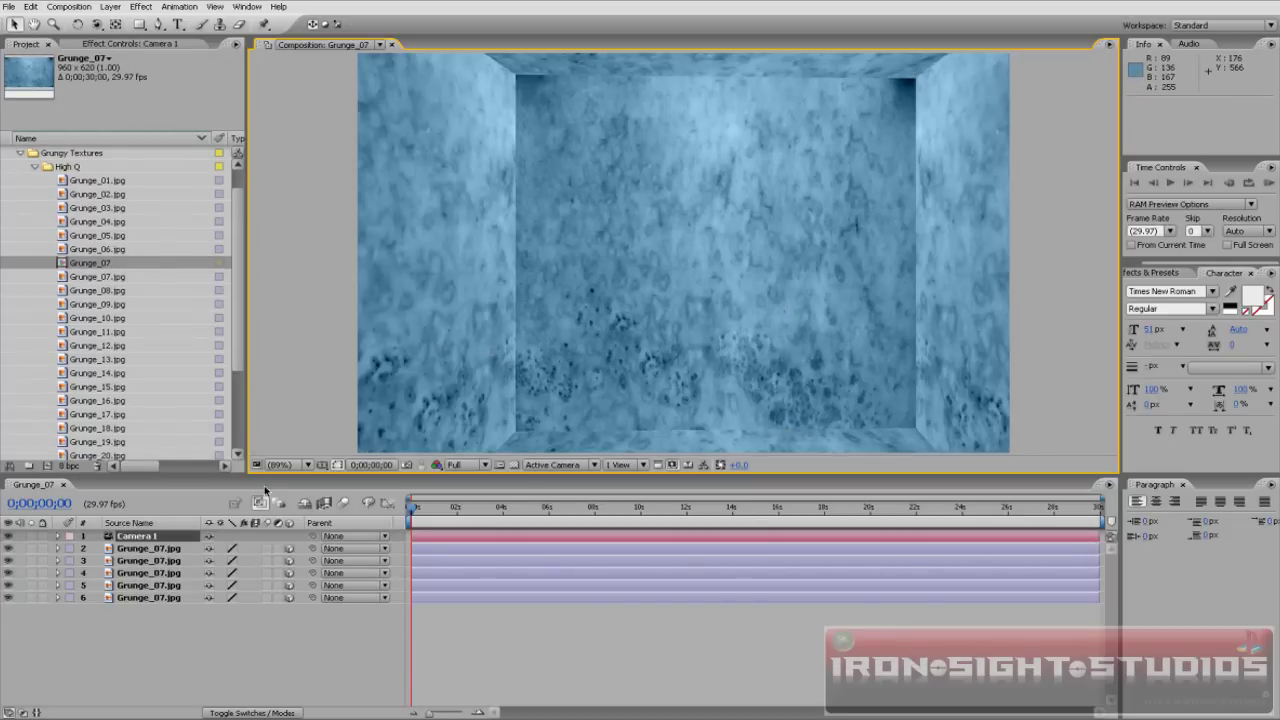
pyautogui.click(110, 7)
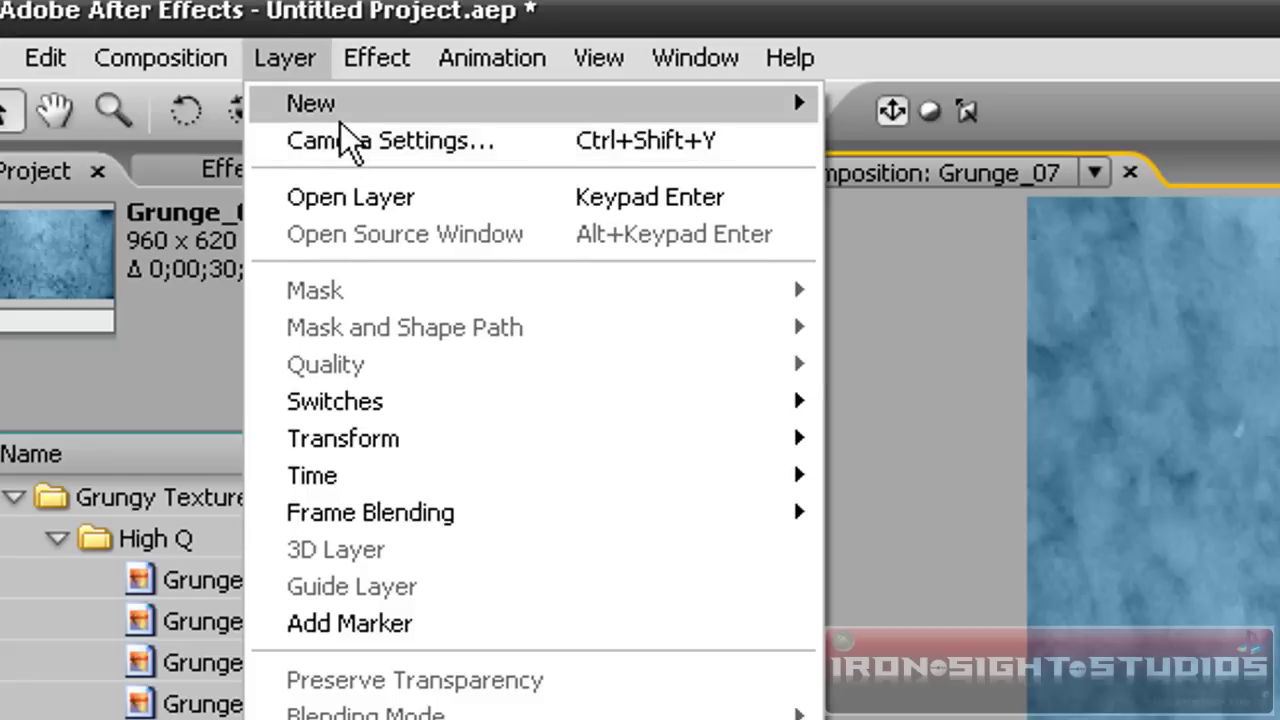
# Start a new light layer, Light 1, keeping its type as Spot
pyautogui.moveTo(120, 23)
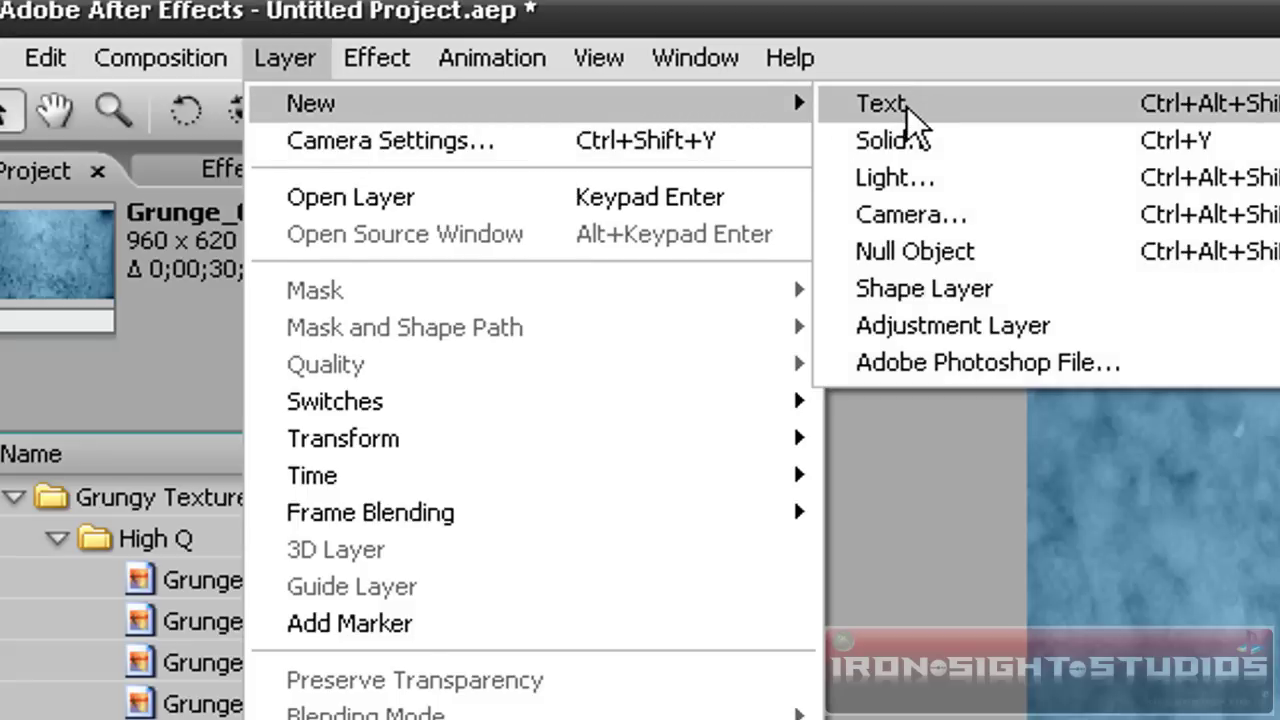
pyautogui.click(940, 185)
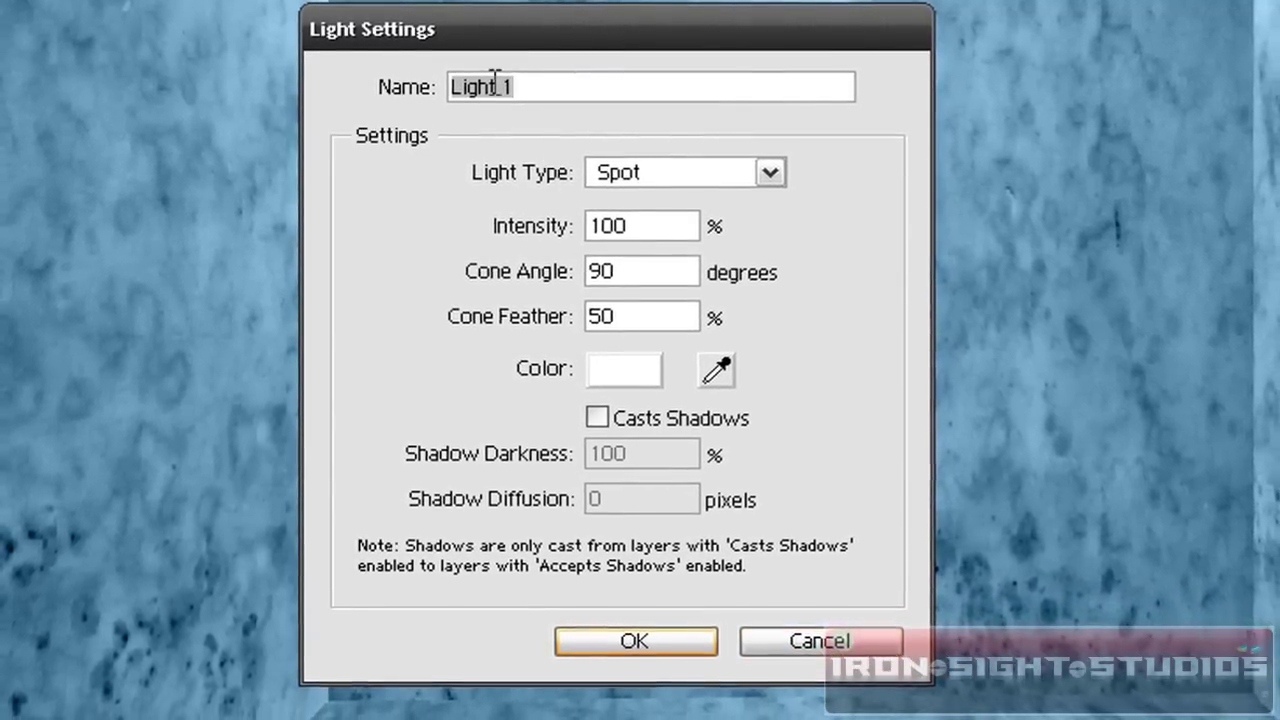
pyautogui.click(687, 180)
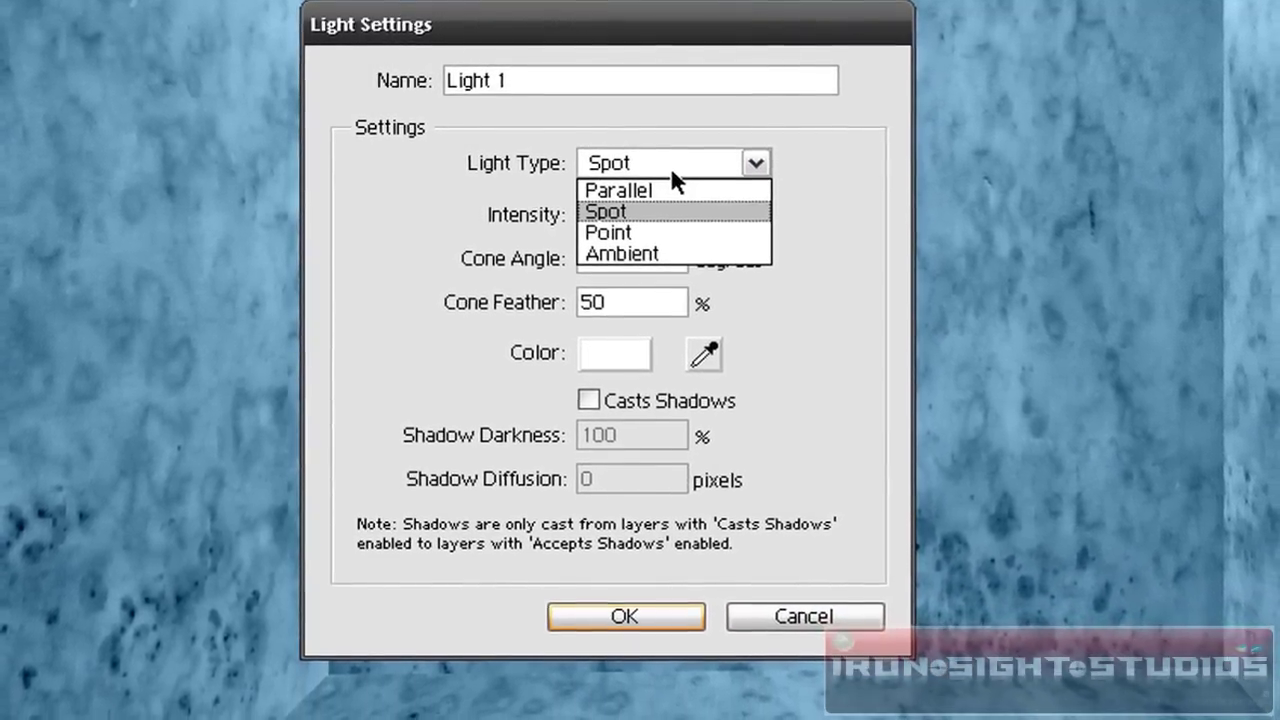
pyautogui.click(665, 165)
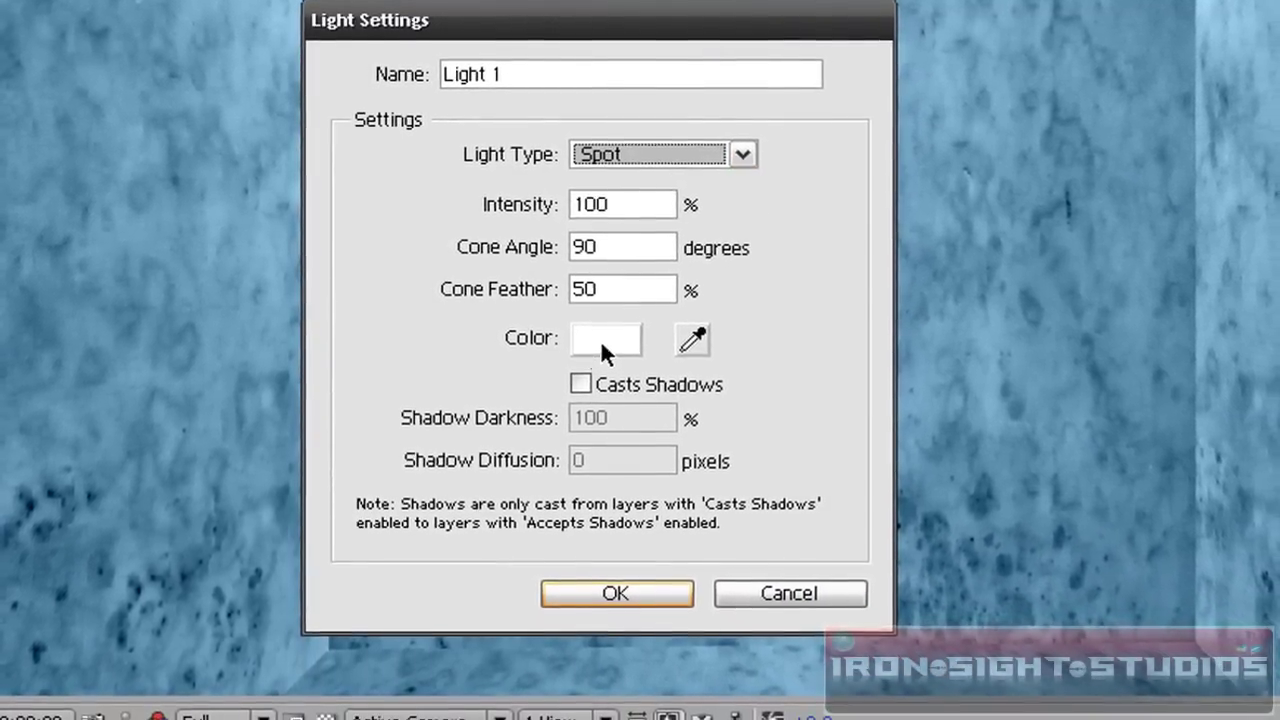
# Make Light 1 purple (BD29D3) with Casts Shadows on and add it to the scene
pyautogui.click(596, 332)
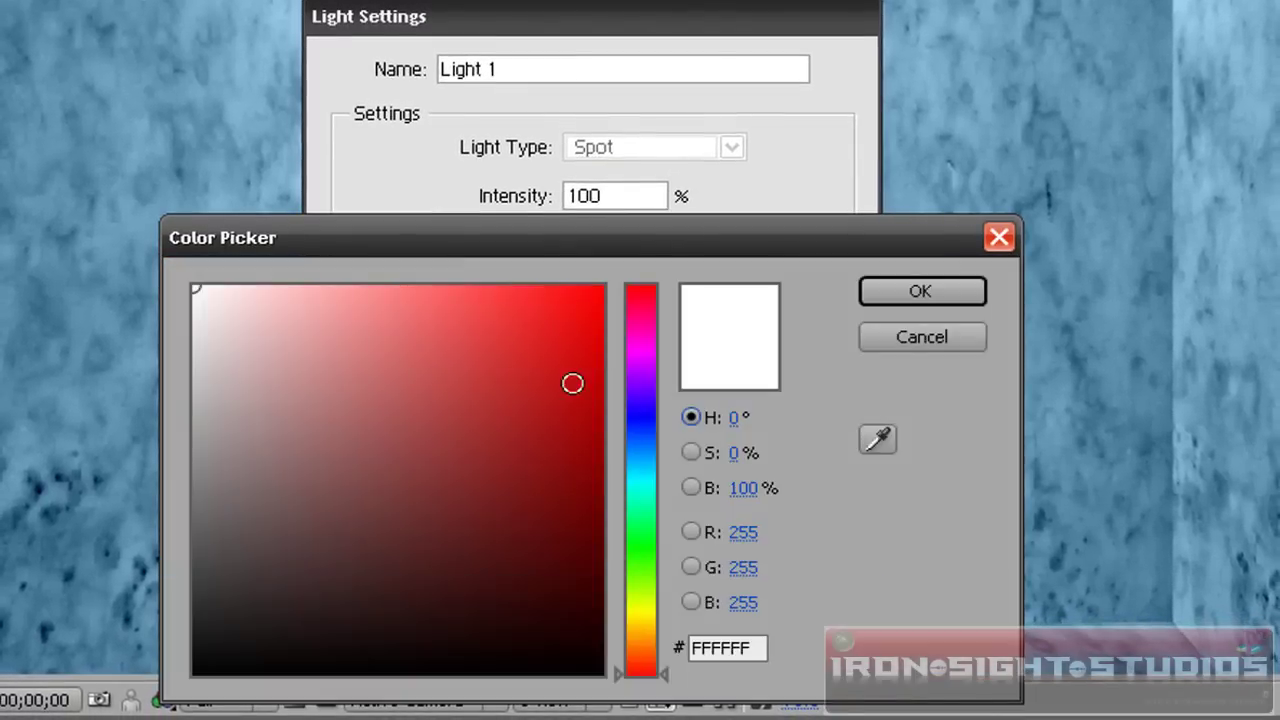
pyautogui.click(357, 379)
pyautogui.moveTo(357, 476)
pyautogui.mouseDown()
pyautogui.moveTo(540, 500)
pyautogui.moveTo(527, 447)
pyautogui.mouseUp()
pyautogui.click(651, 358)
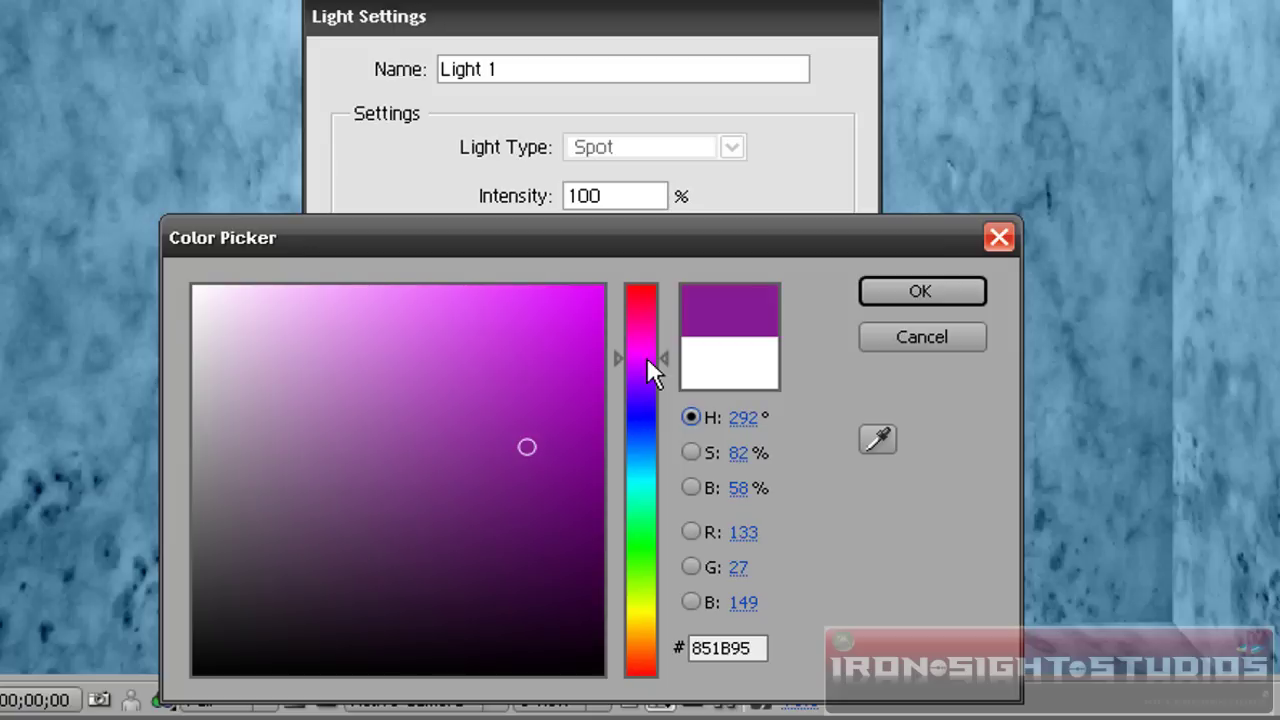
pyautogui.click(513, 352)
pyautogui.moveTo(513, 352); pyautogui.dragTo(522, 352)
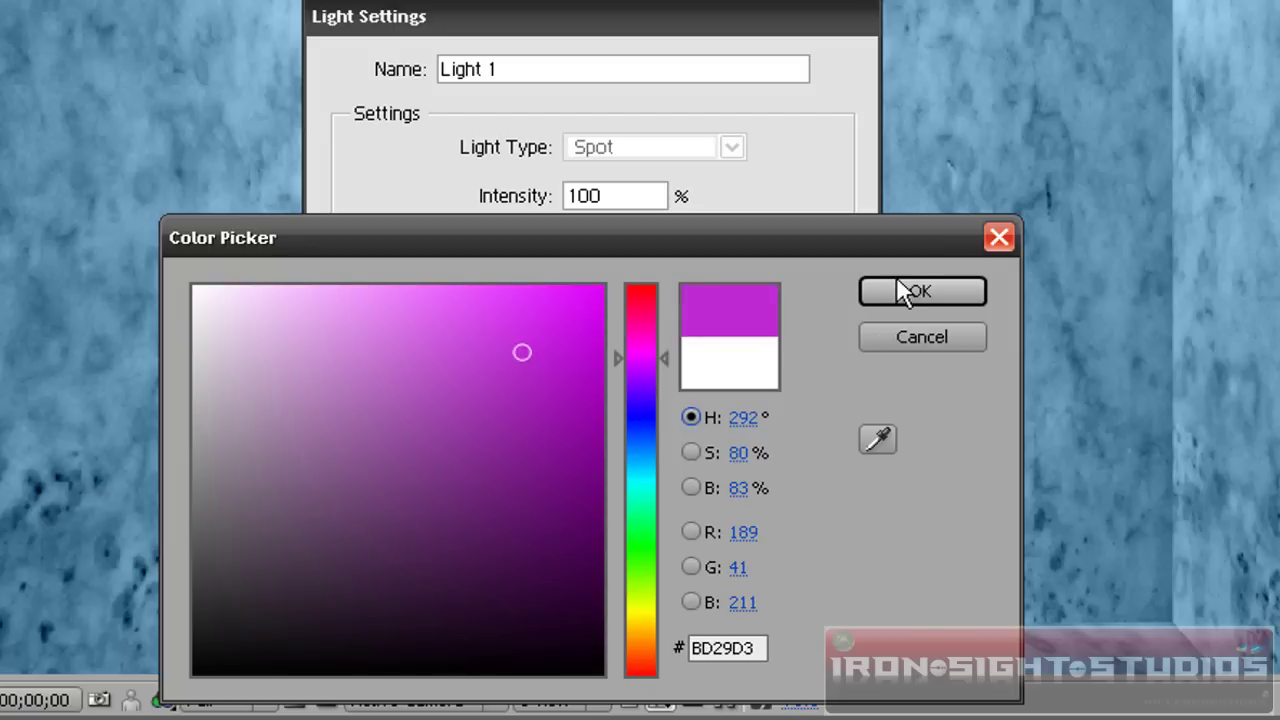
pyautogui.click(901, 290)
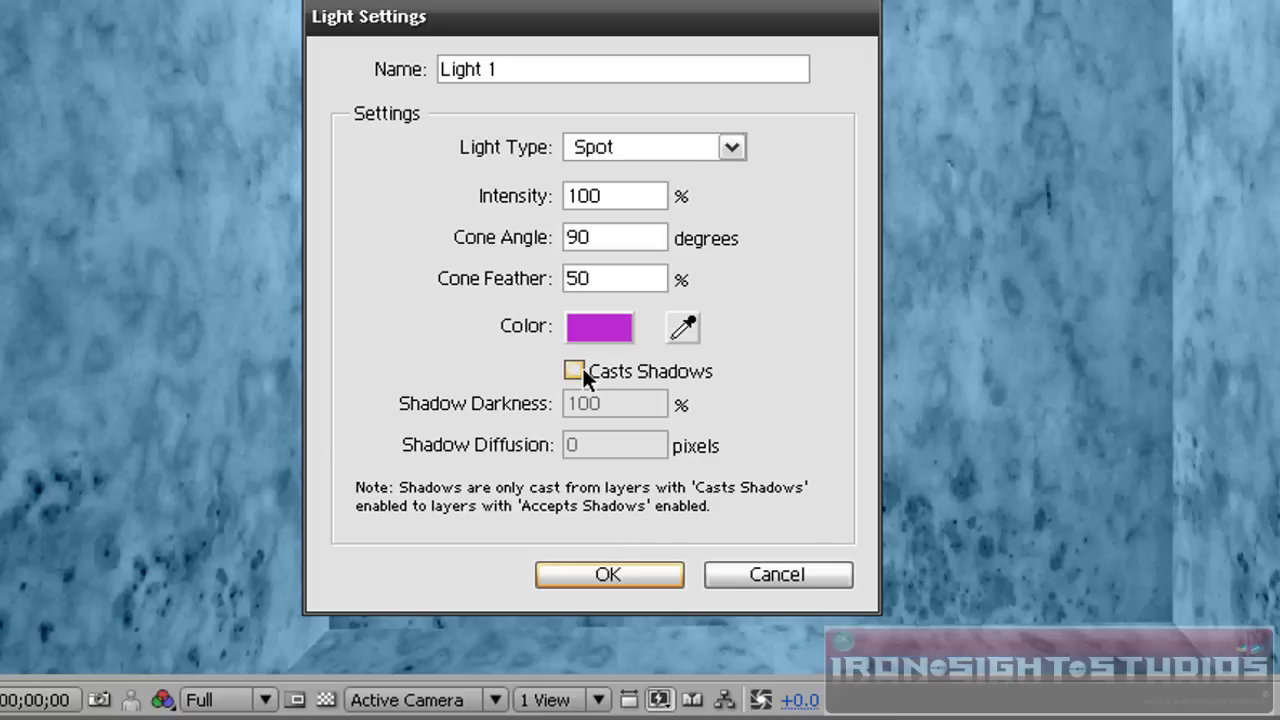
pyautogui.click(583, 368)
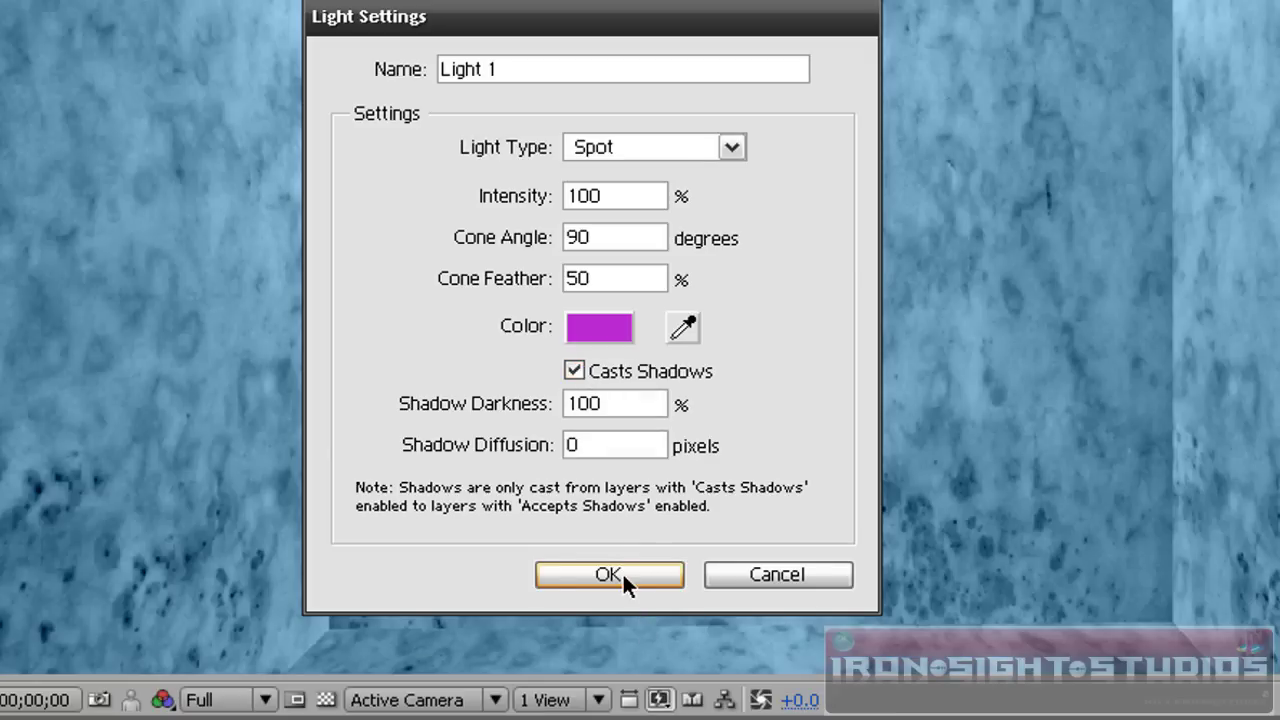
pyautogui.click(622, 576)
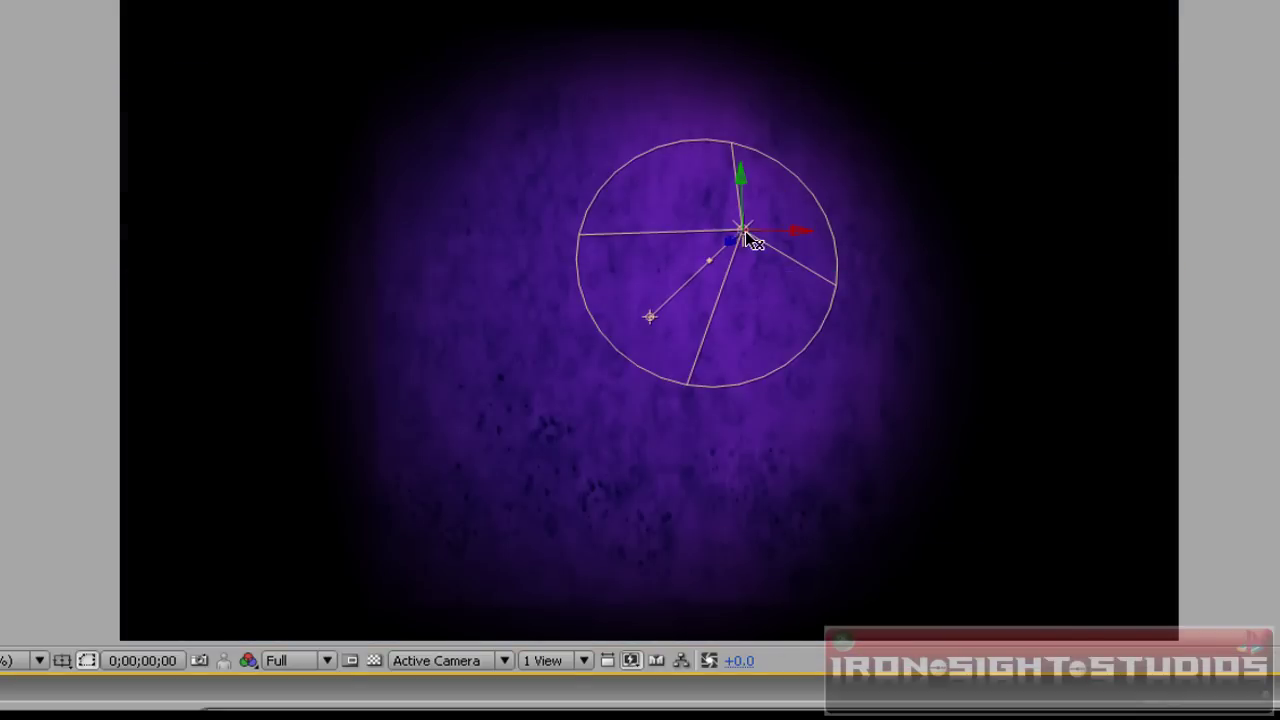
# Move the spotlight left and aim its point of interest at the back wall (469.2, 308.9, -30.9)
pyautogui.moveTo(979, 142); pyautogui.dragTo(1051, 46)
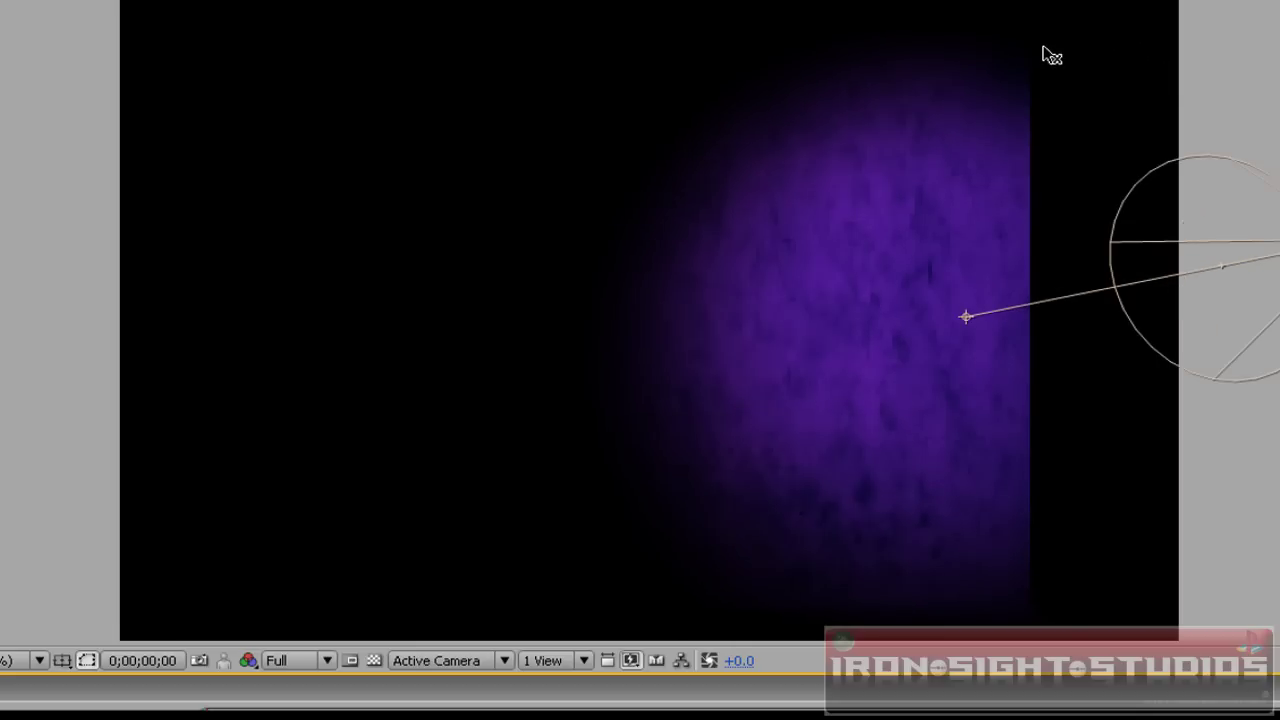
pyautogui.moveTo(899, 186); pyautogui.dragTo(540, 395)
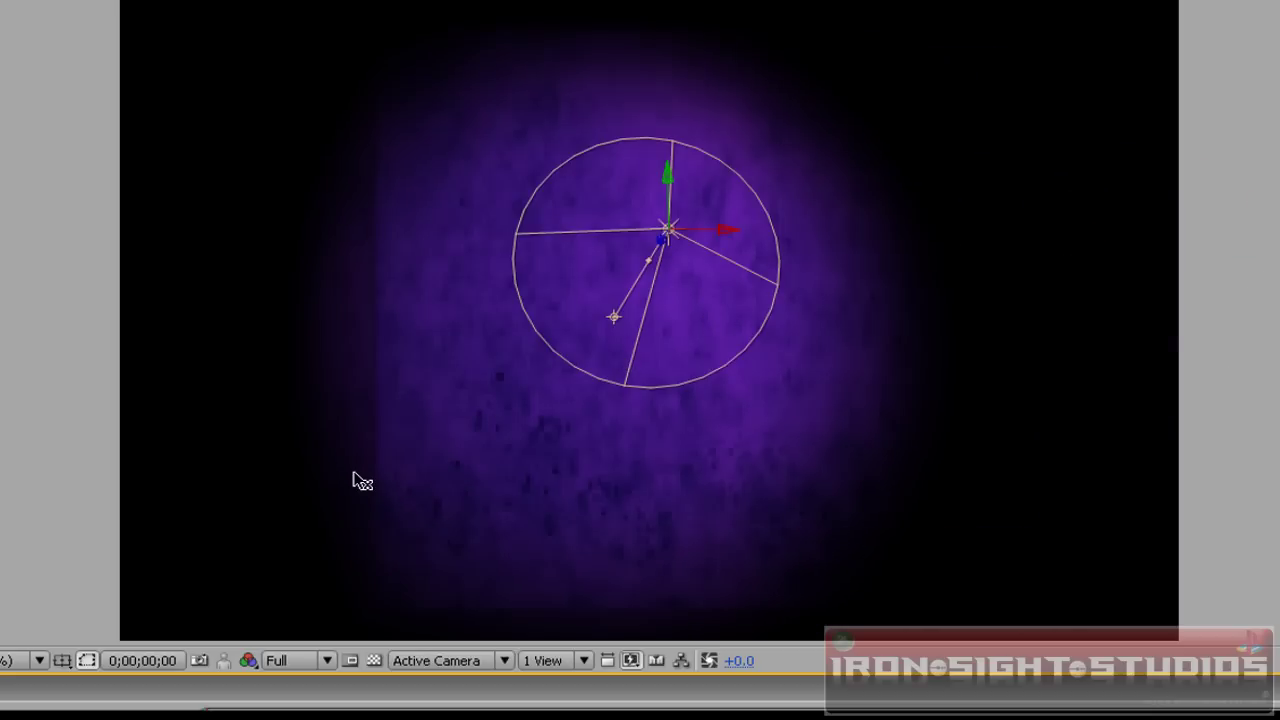
pyautogui.moveTo(364, 486); pyautogui.dragTo(254, 486)
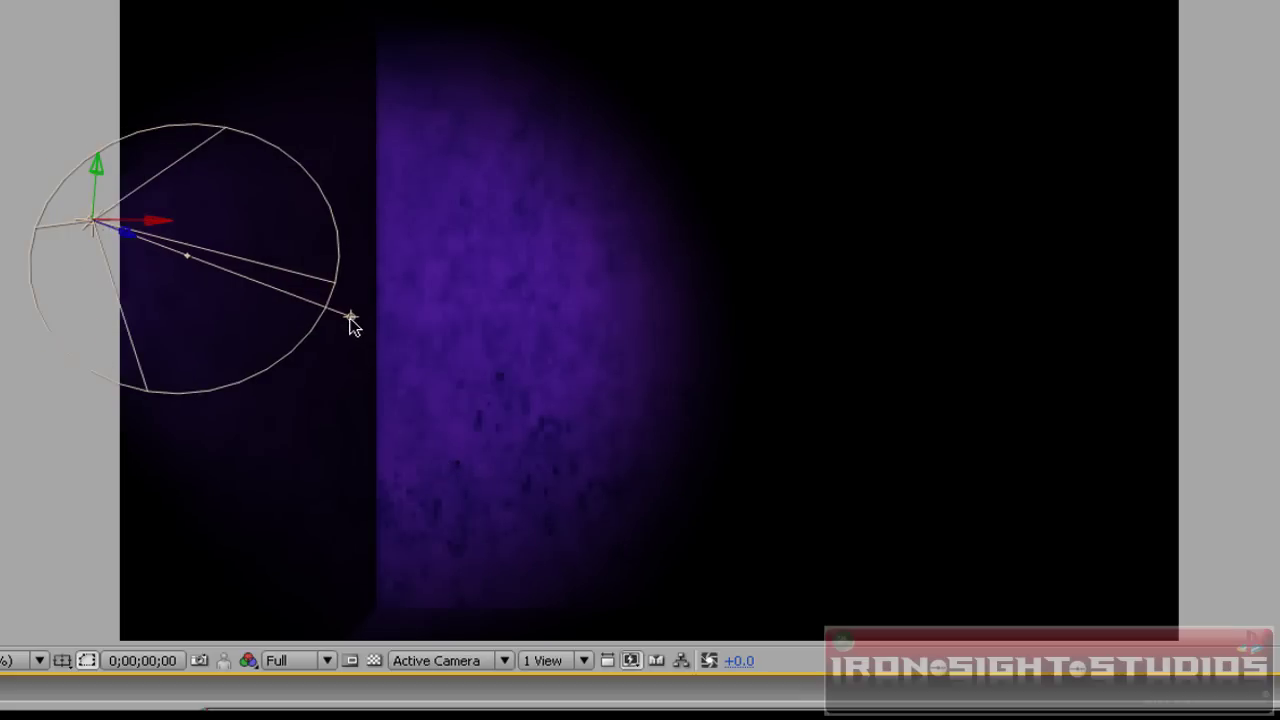
pyautogui.moveTo(380, 328); pyautogui.dragTo(974, 277)
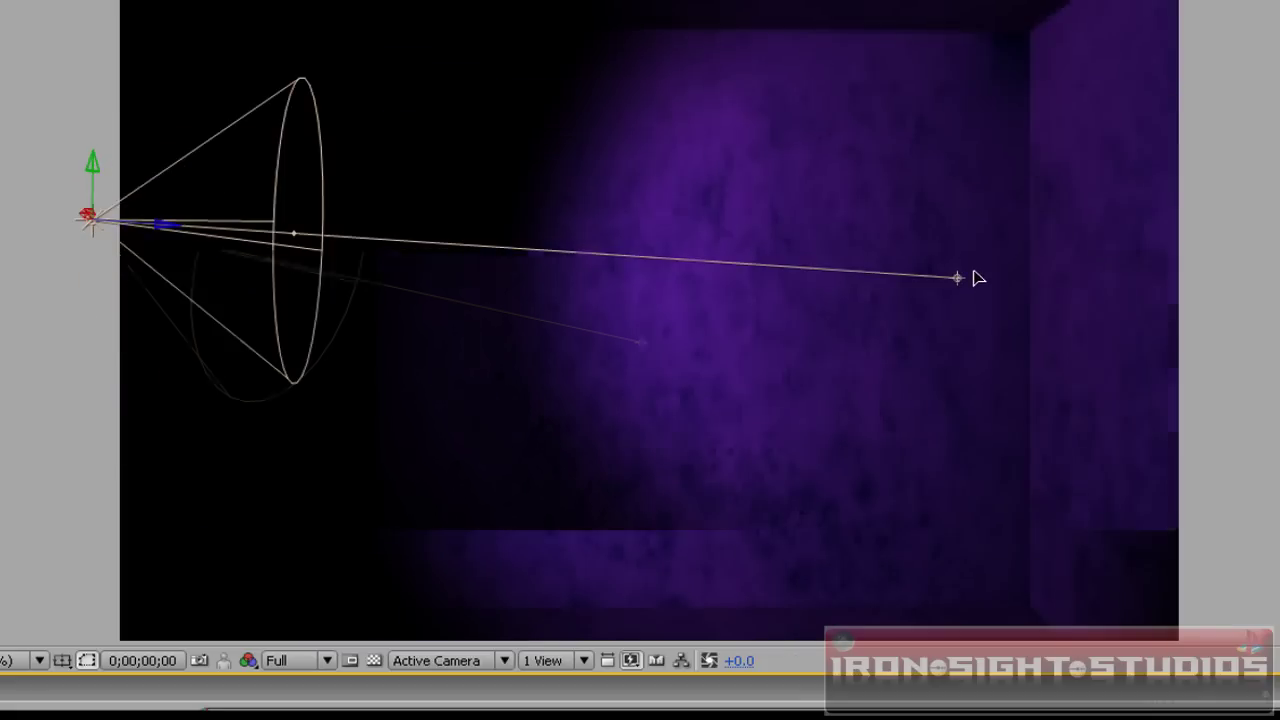
pyautogui.moveTo(952, 347); pyautogui.dragTo(880, 360)
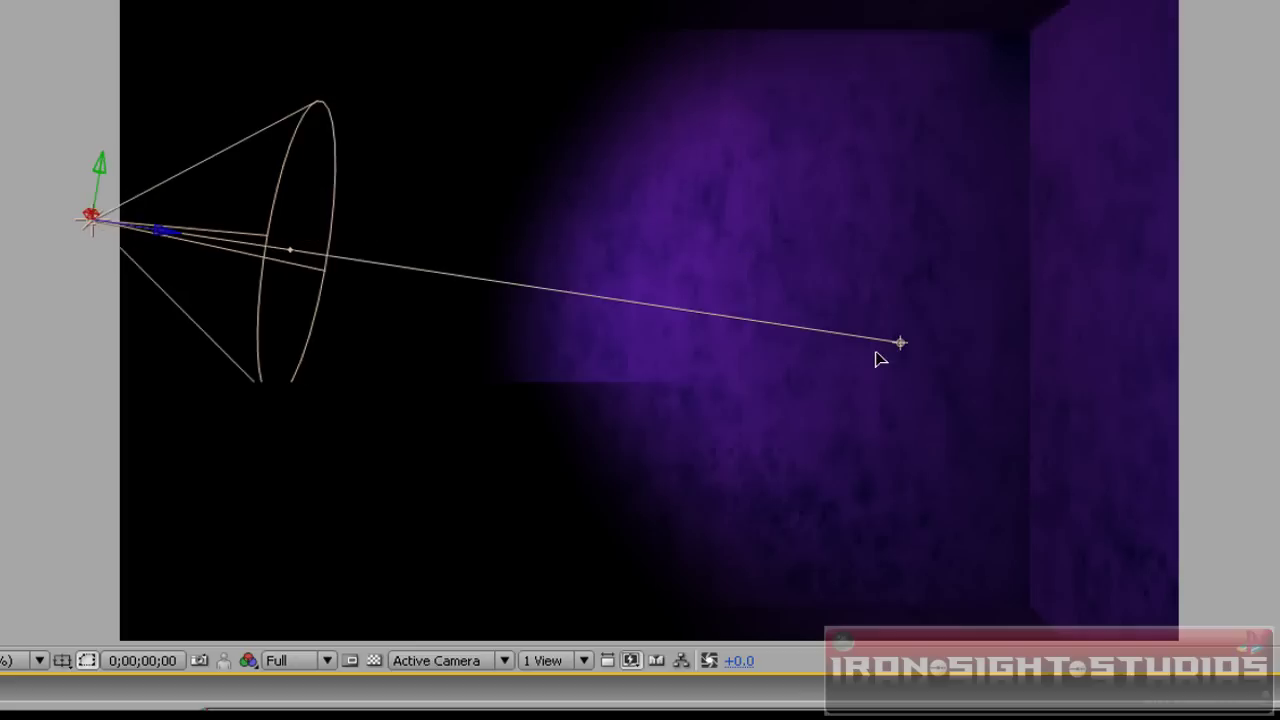
pyautogui.moveTo(786, 358); pyautogui.dragTo(660, 325)
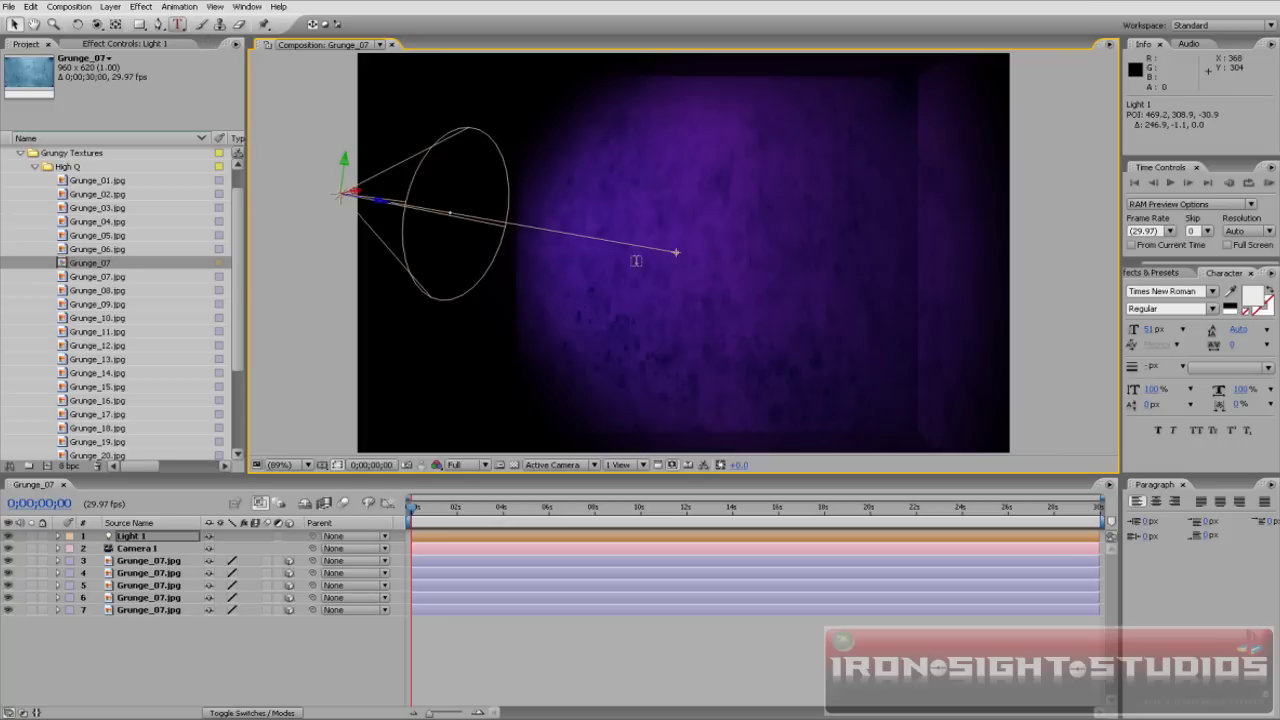
# Type TECHDAWG as a text layer on the back wall and adjust its font size
pyautogui.hotkey('ctrl', 't')
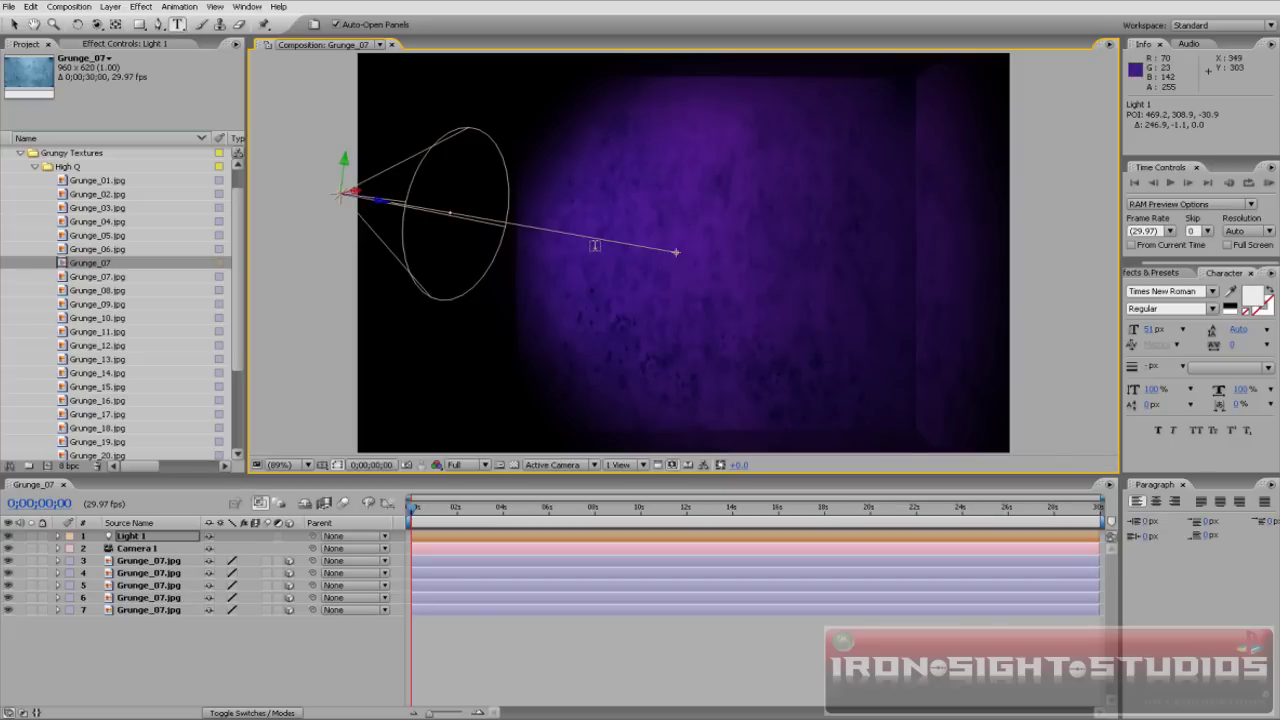
pyautogui.click(597, 239)
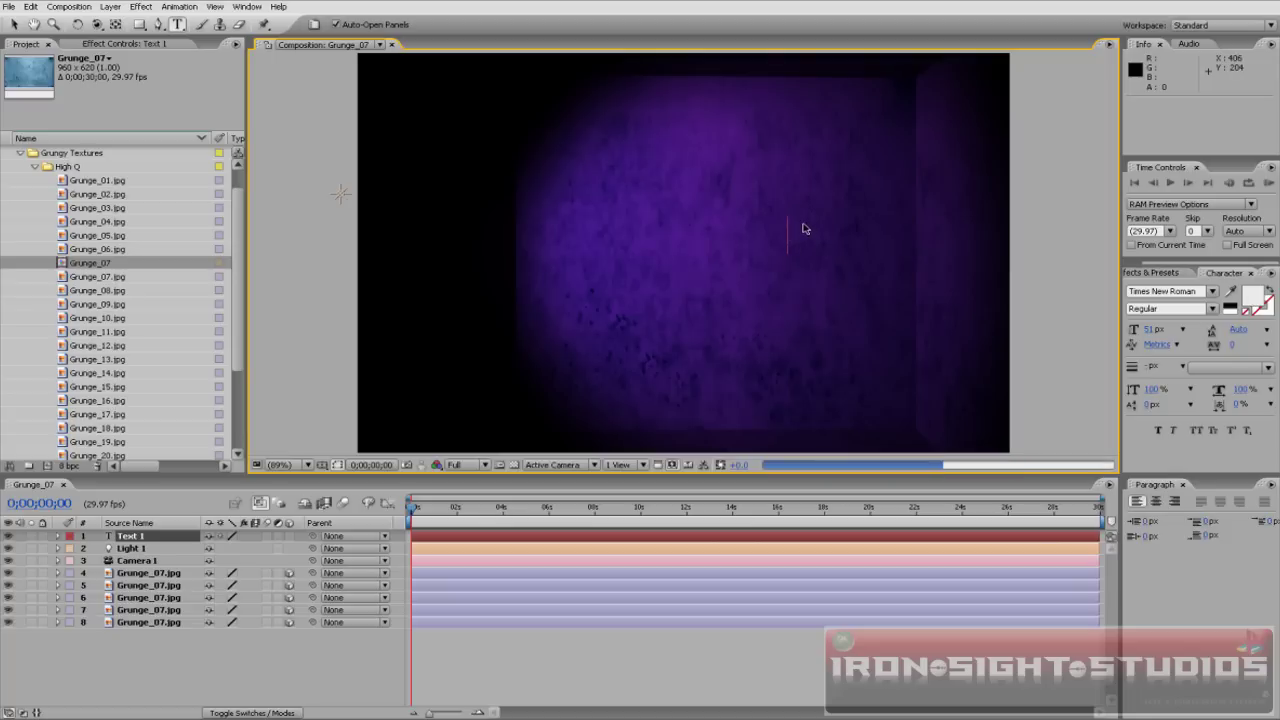
pyautogui.write('TECHDAWG')
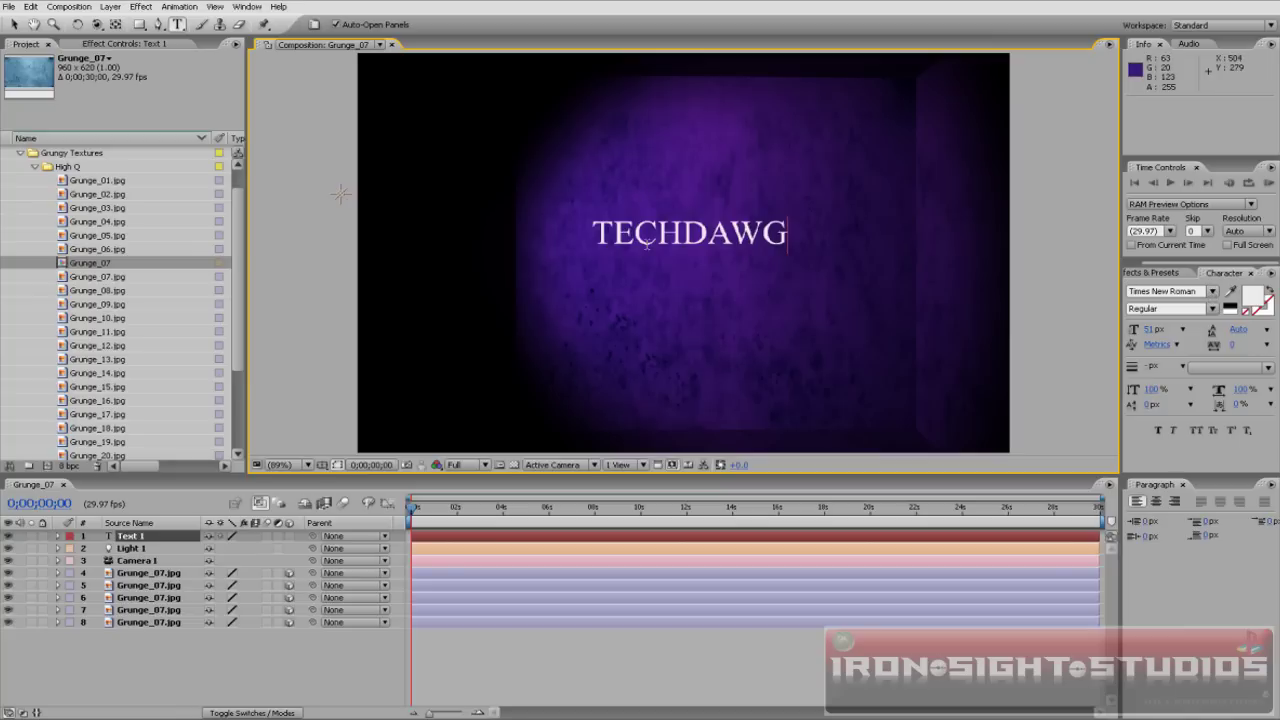
pyautogui.click(1153, 330)
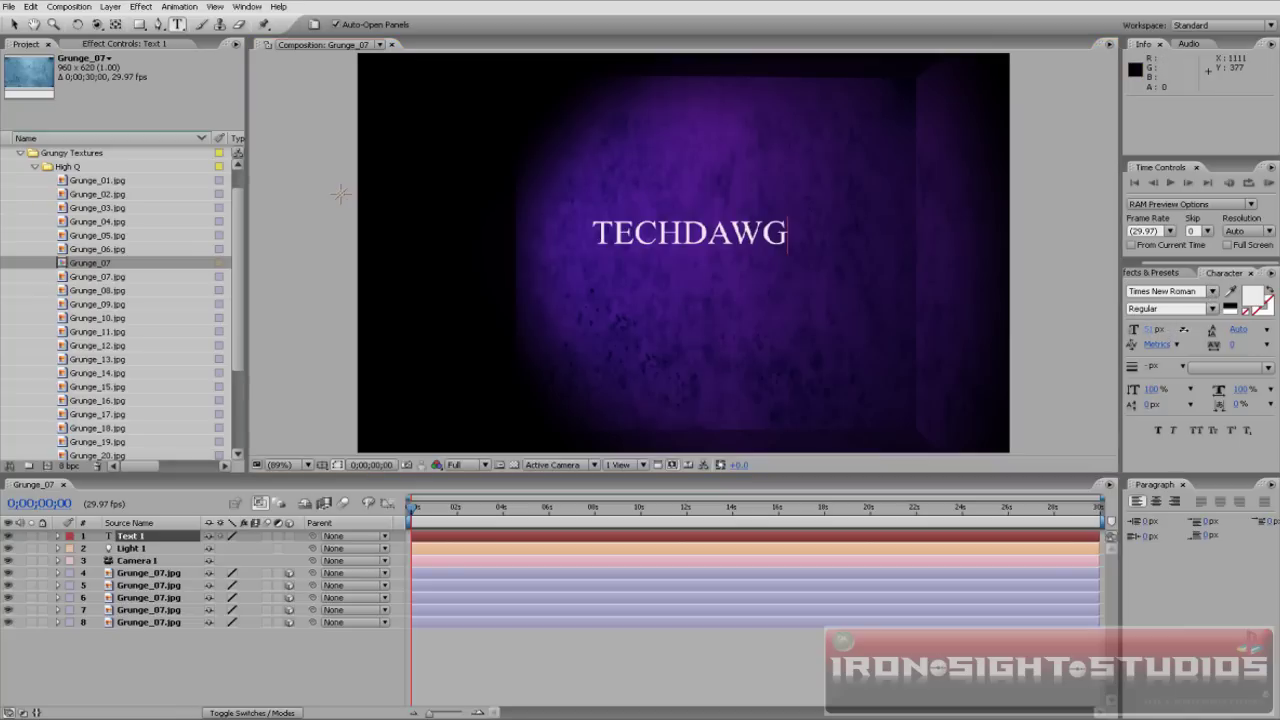
pyautogui.press('Return')
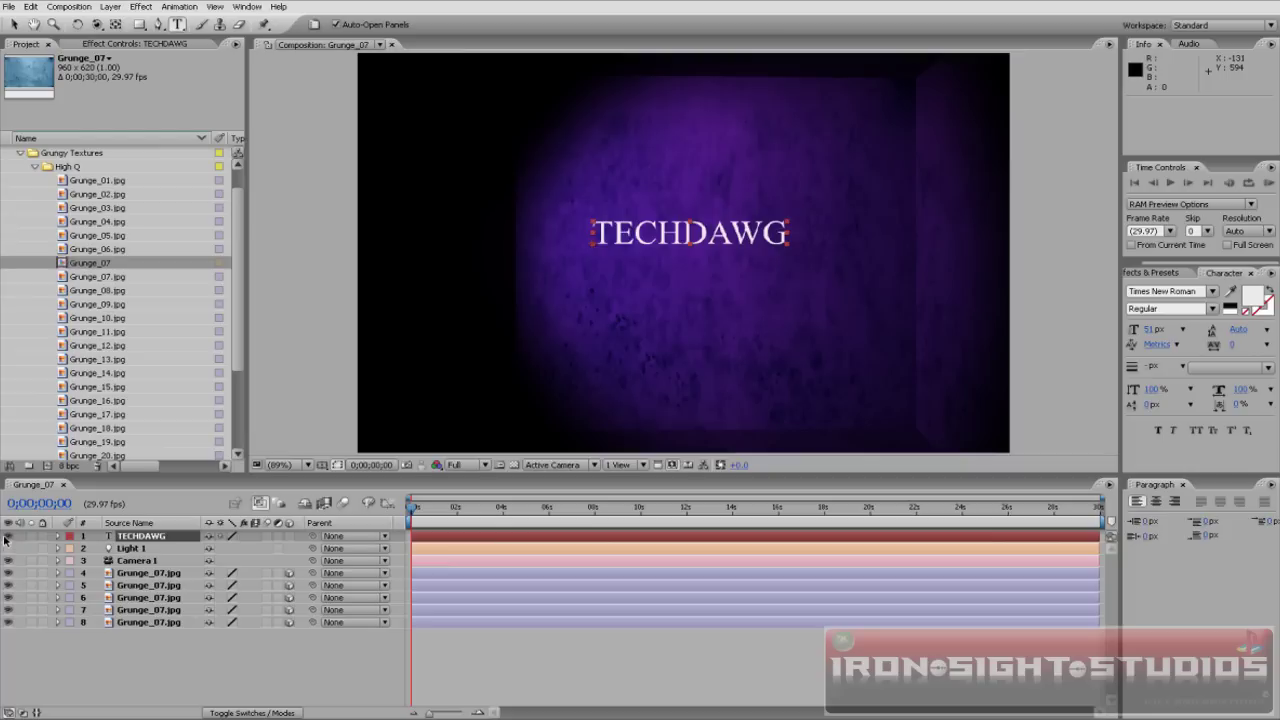
# Hide Light 1 to show the plain blue wall, keeping TECHDAWG visible
pyautogui.click(9, 539)
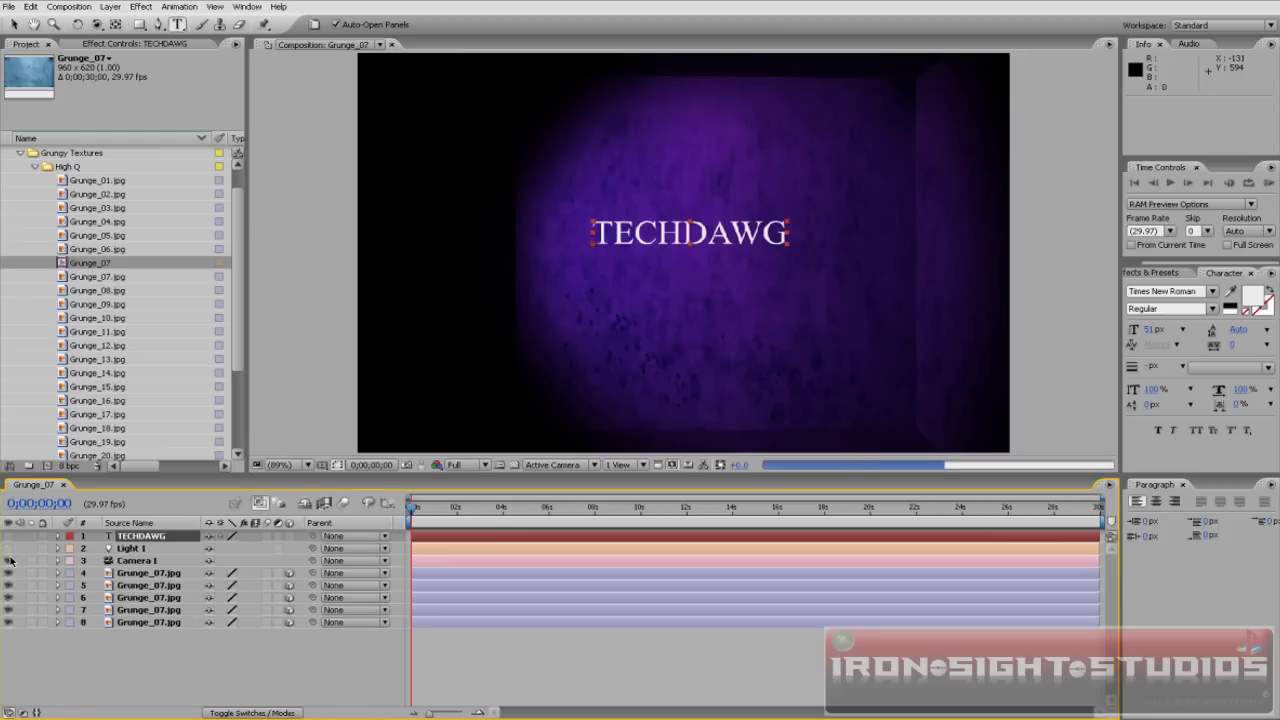
pyautogui.click(9, 561)
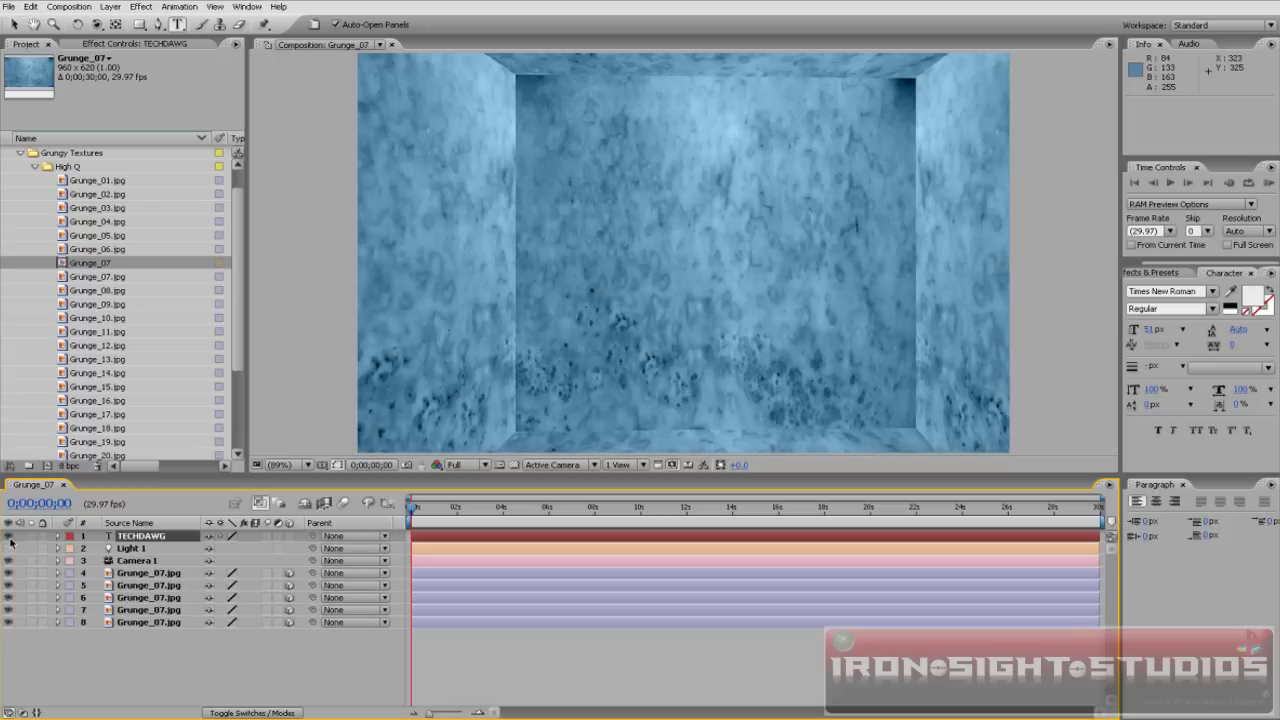
pyautogui.click(9, 538)
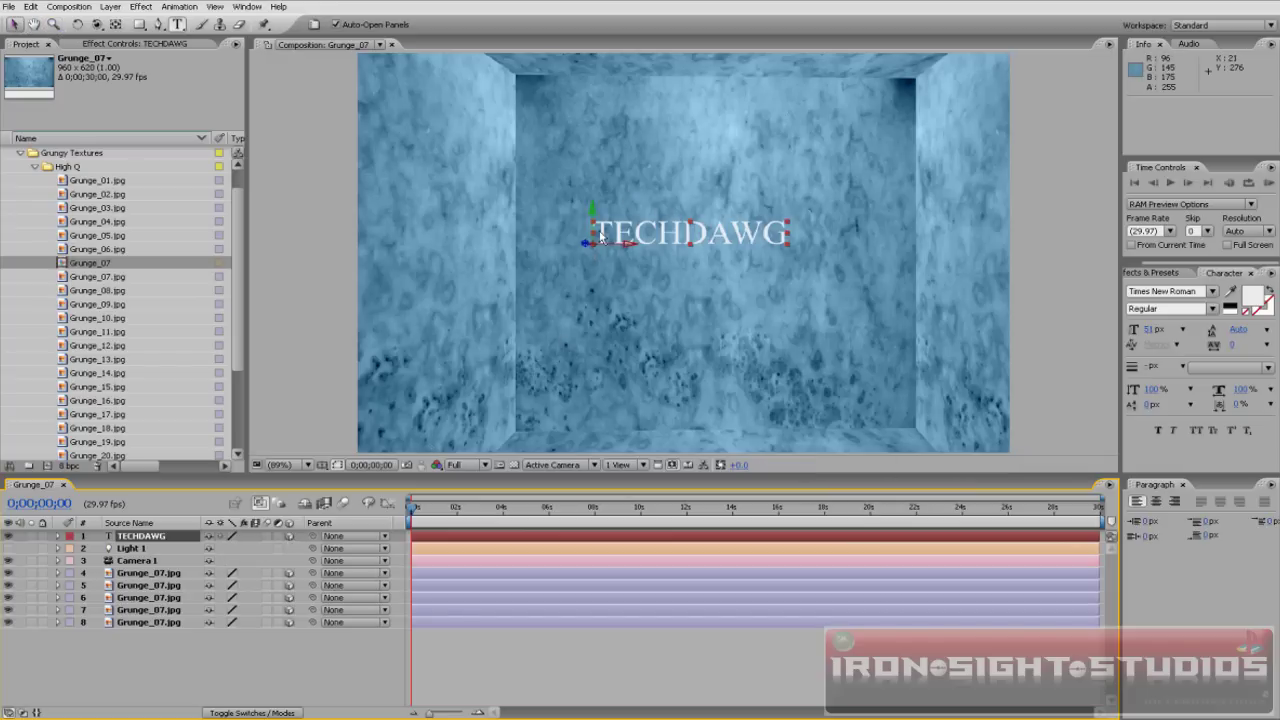
# Push TECHDAWG back to Z 0.2 onto the wall and switch Light 1 back on
pyautogui.press('v')
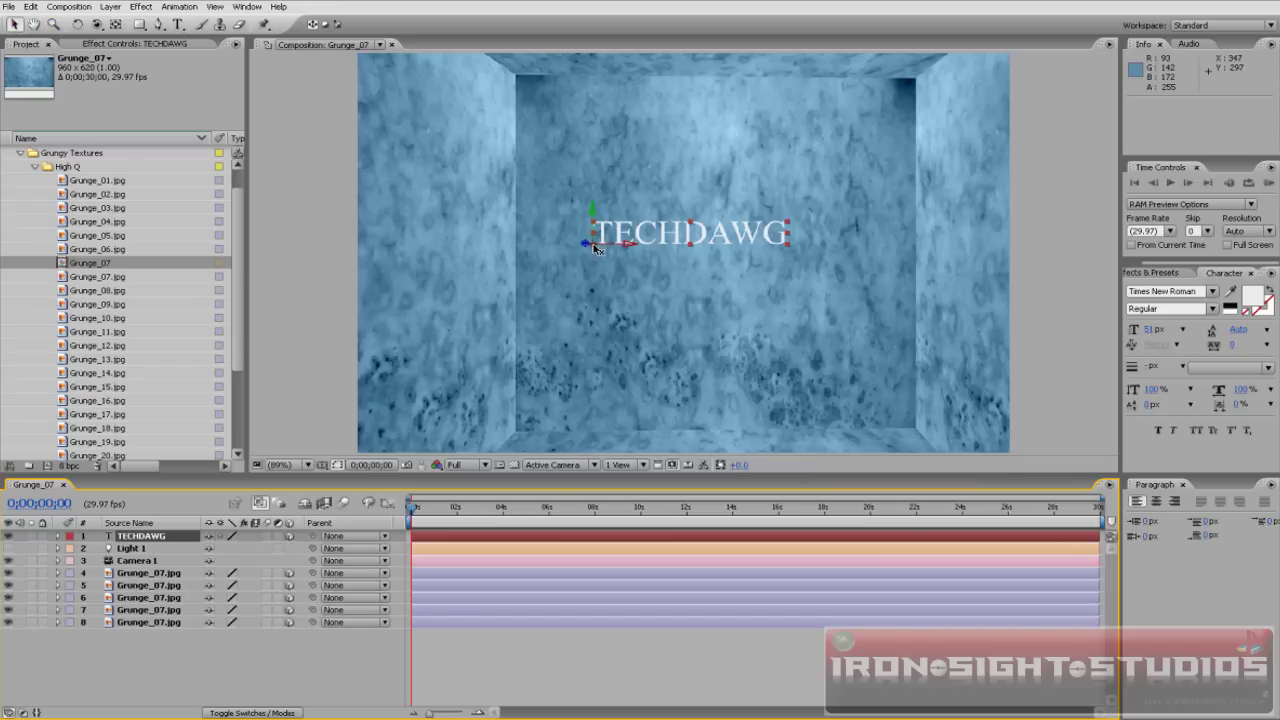
pyautogui.click(595, 249)
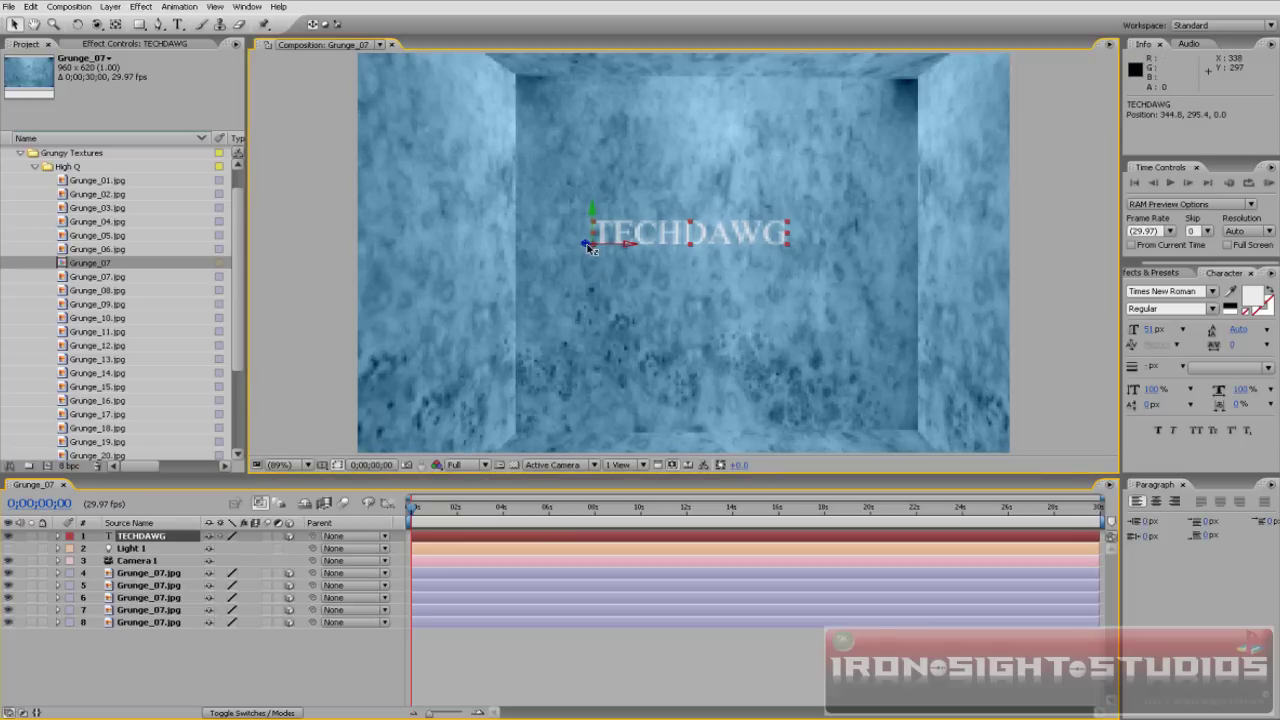
pyautogui.moveTo(590, 248); pyautogui.dragTo(575, 292)
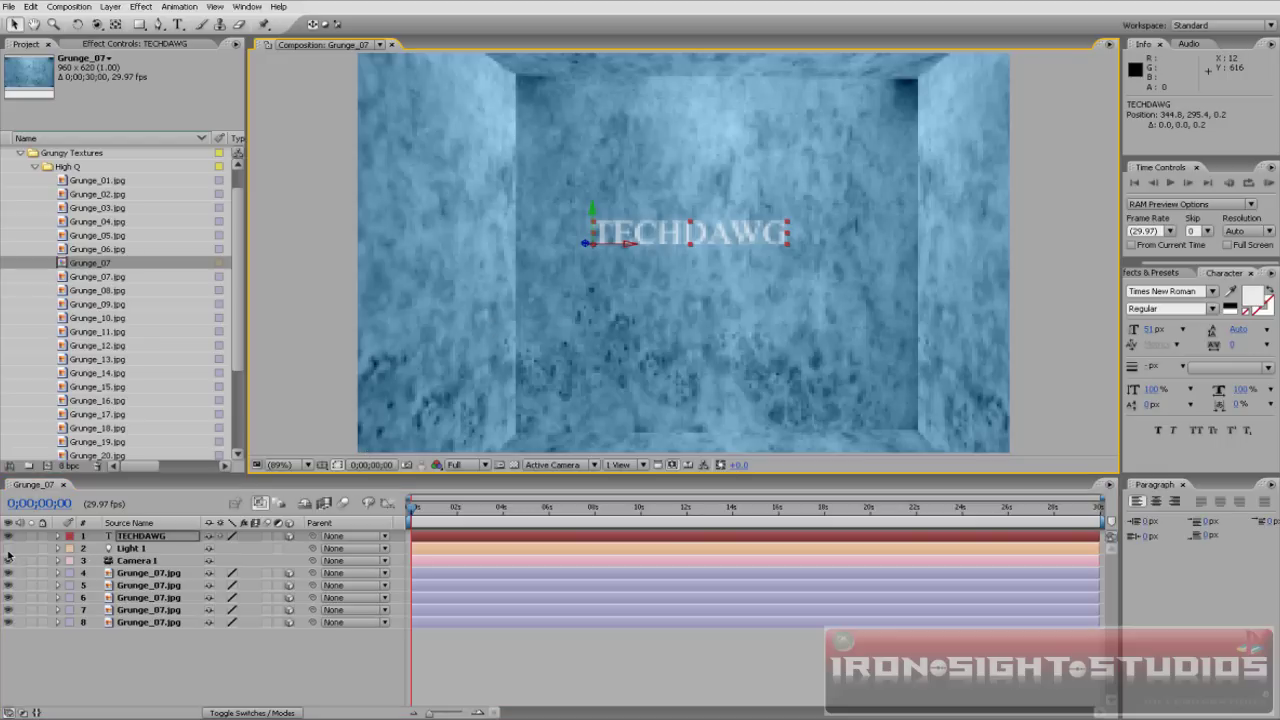
pyautogui.click(8, 552)
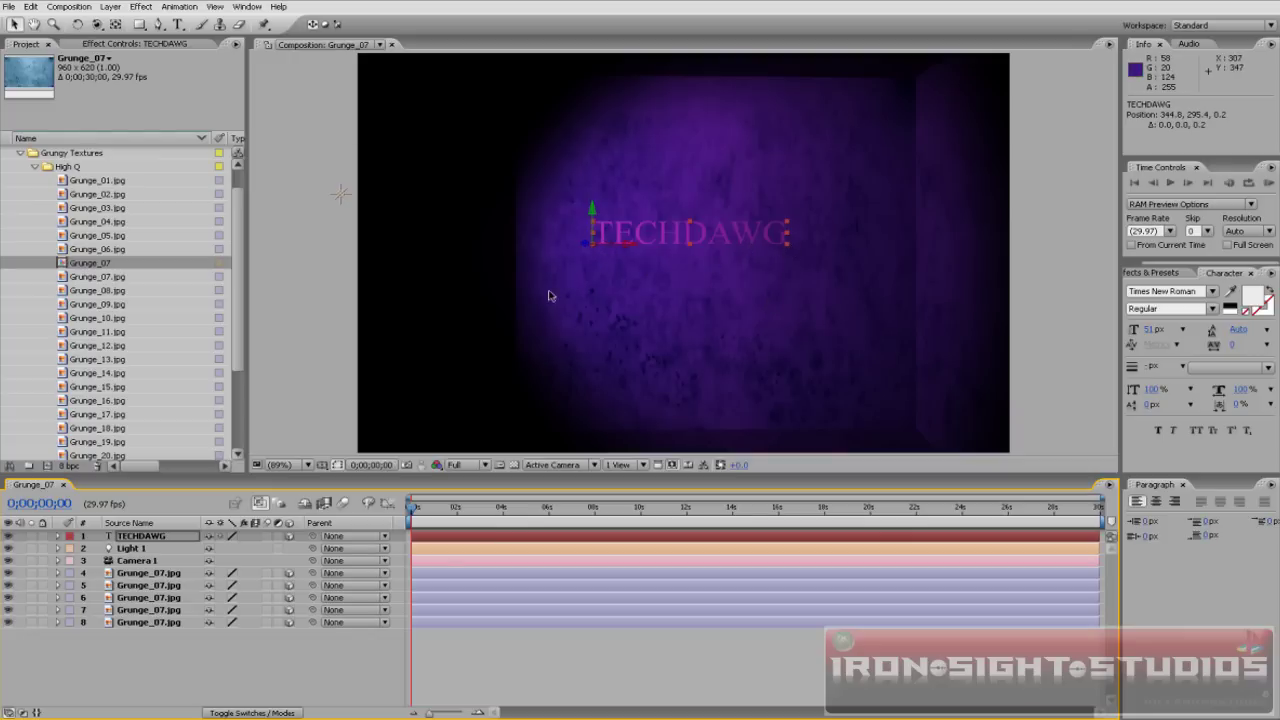
# Zoom the viewer in and back to 100%, then hide Light 1 again
pyautogui.press('.')
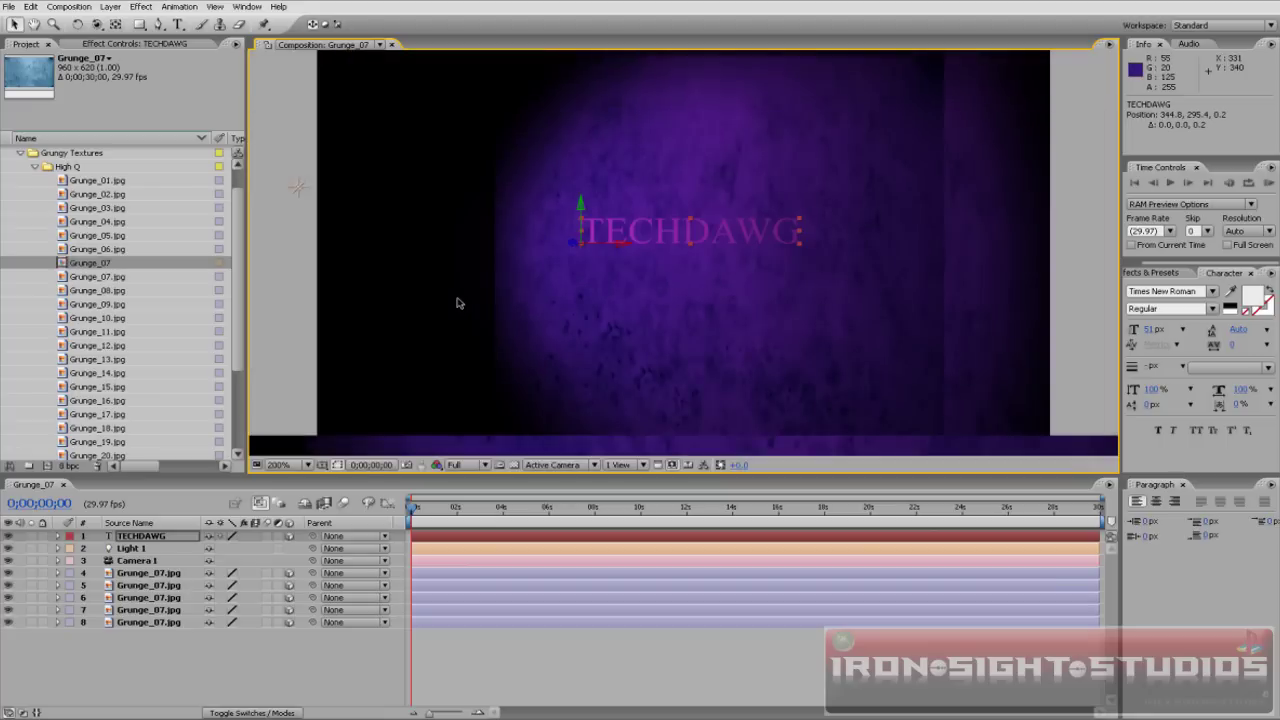
pyautogui.scroll(1, 560, 302)
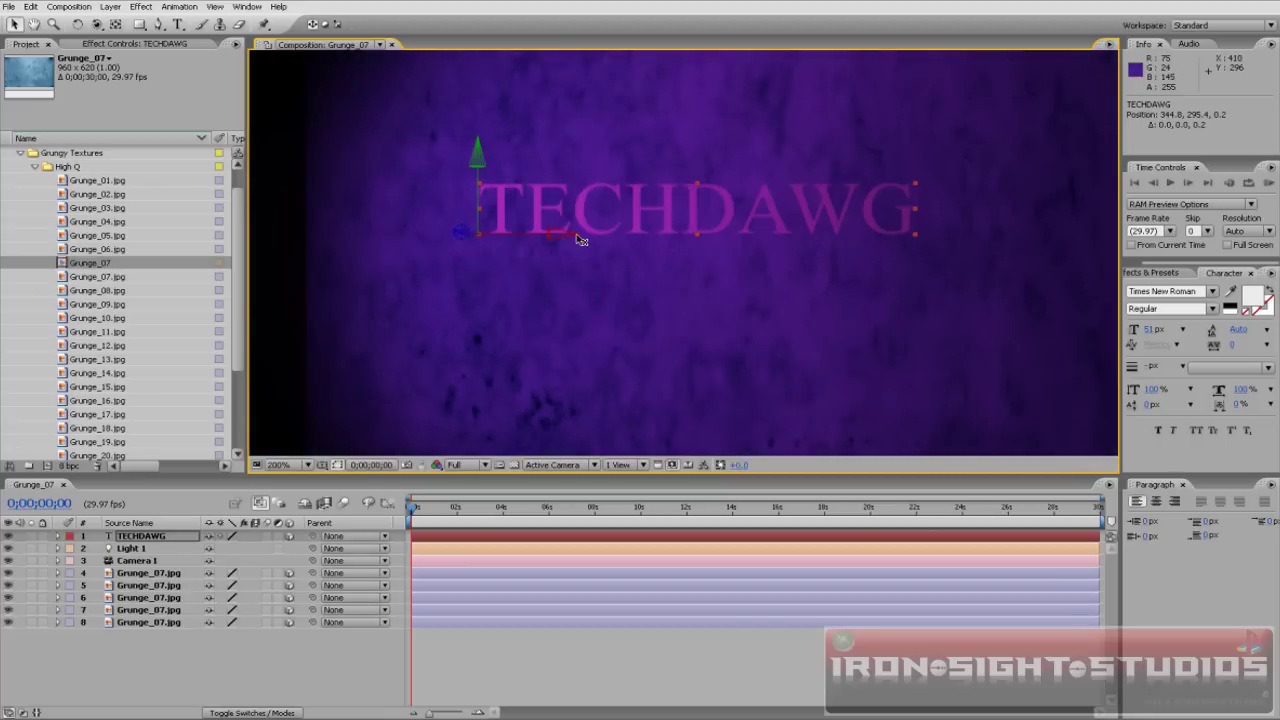
pyautogui.press(',')
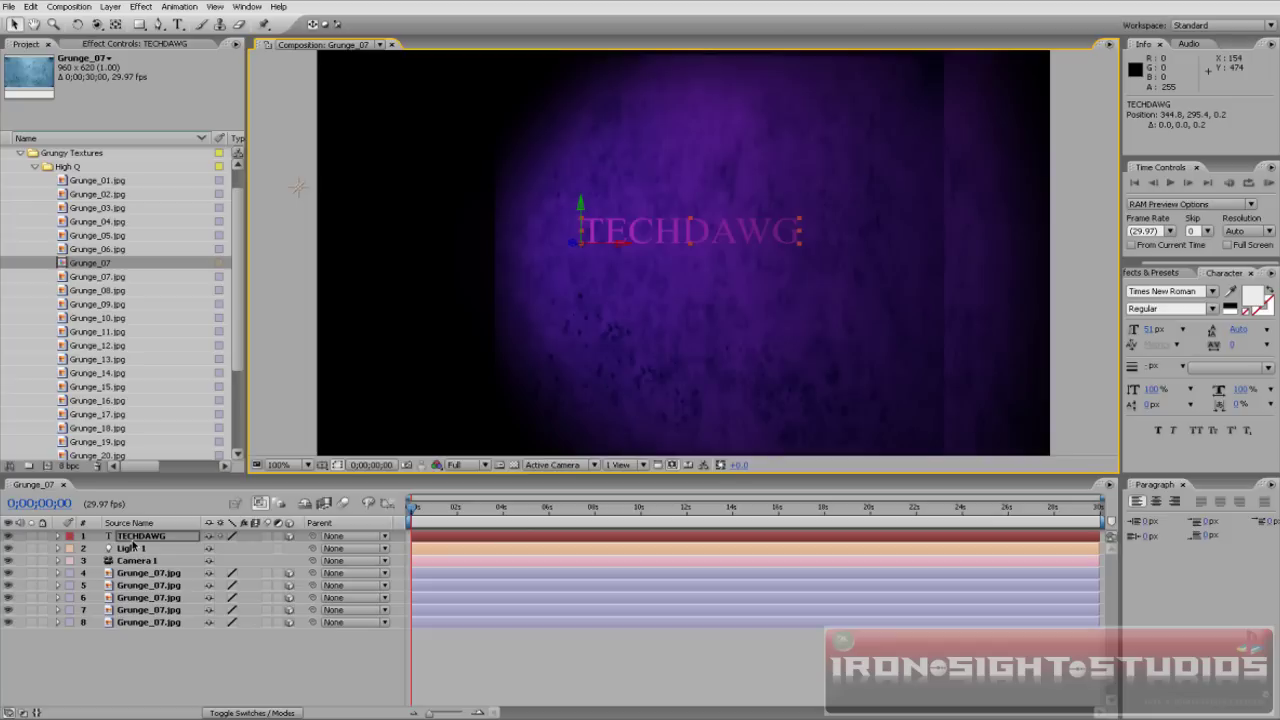
pyautogui.click(8, 556)
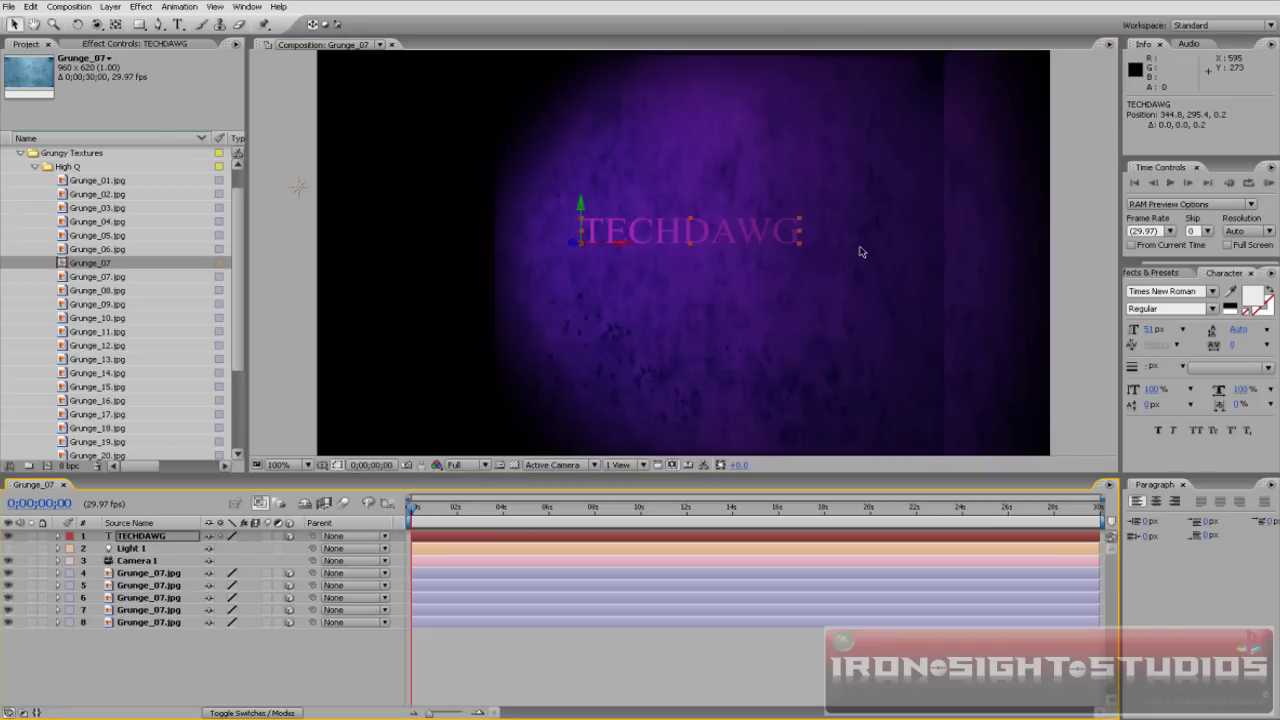